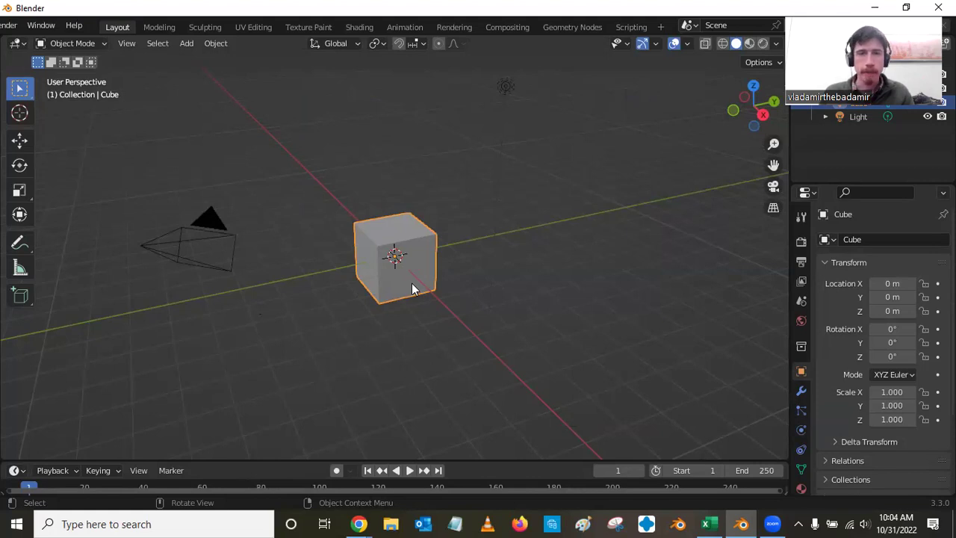
# Add a UV sphere and move it about 2.7 m away so it sits beside the cube along the Y axis.
pyautogui.moveTo(439, 243); pyautogui.dragTo(396, 243, button='middle')
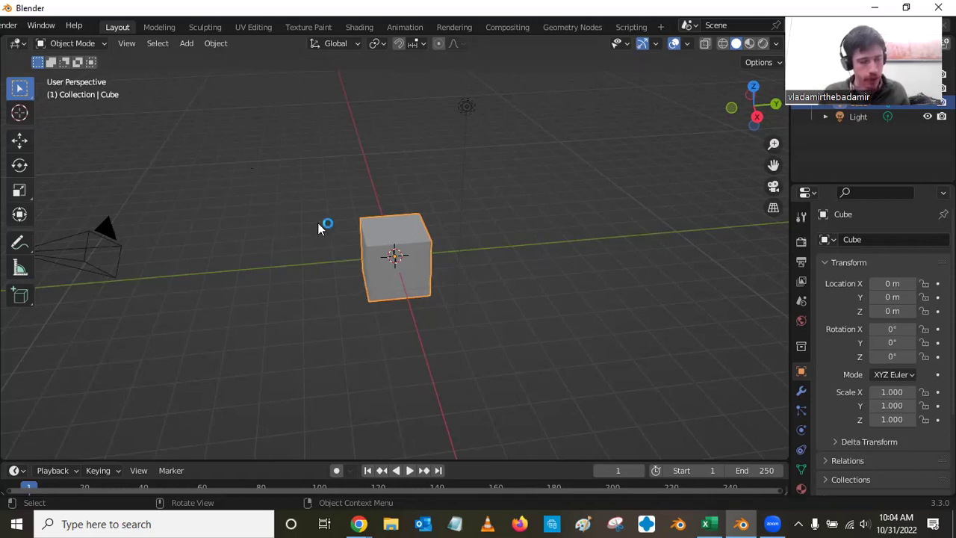
pyautogui.hotkey('shift', 'a')
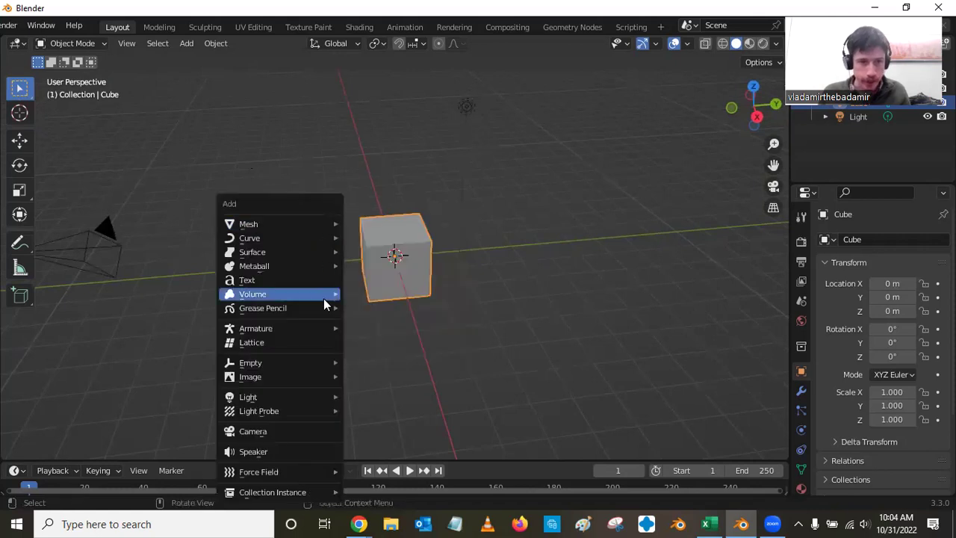
pyautogui.moveTo(316, 229)
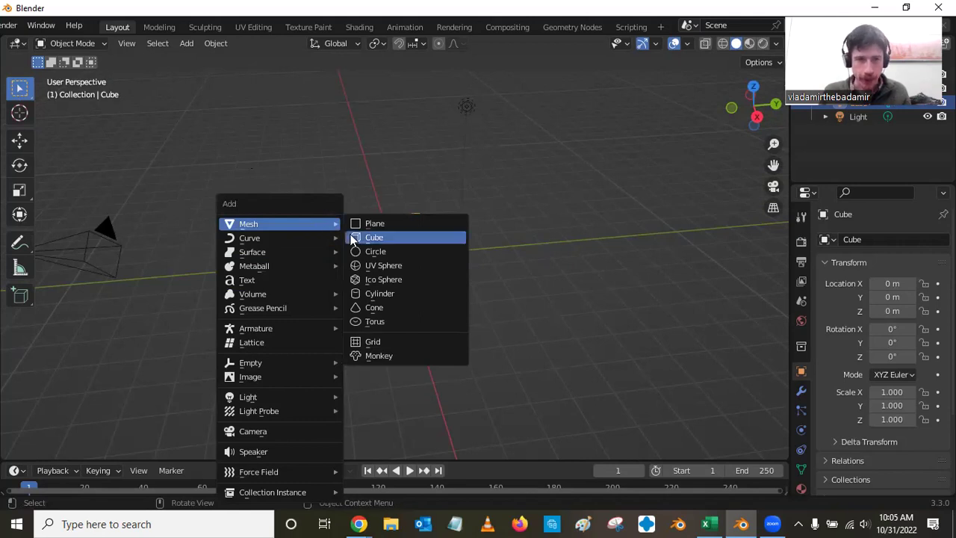
pyautogui.click(389, 266)
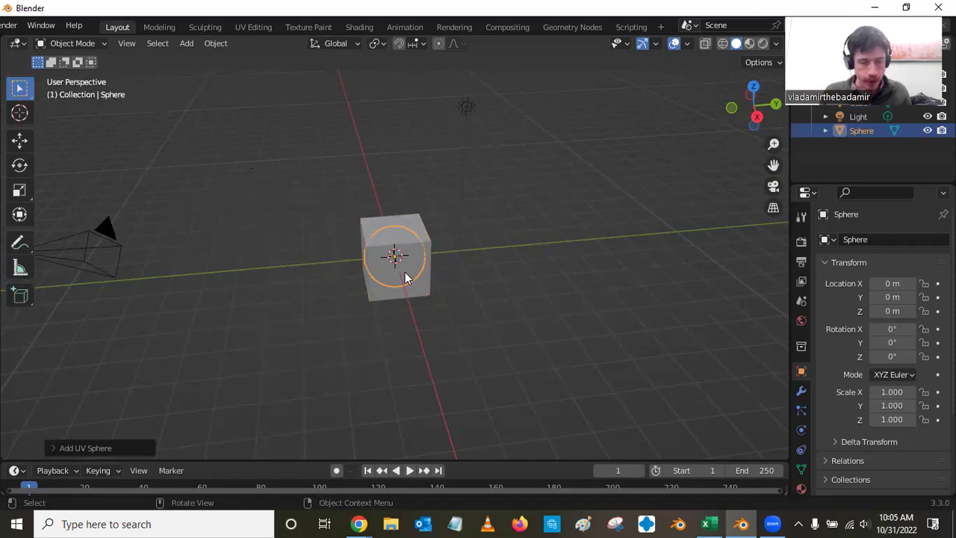
pyautogui.press('g')
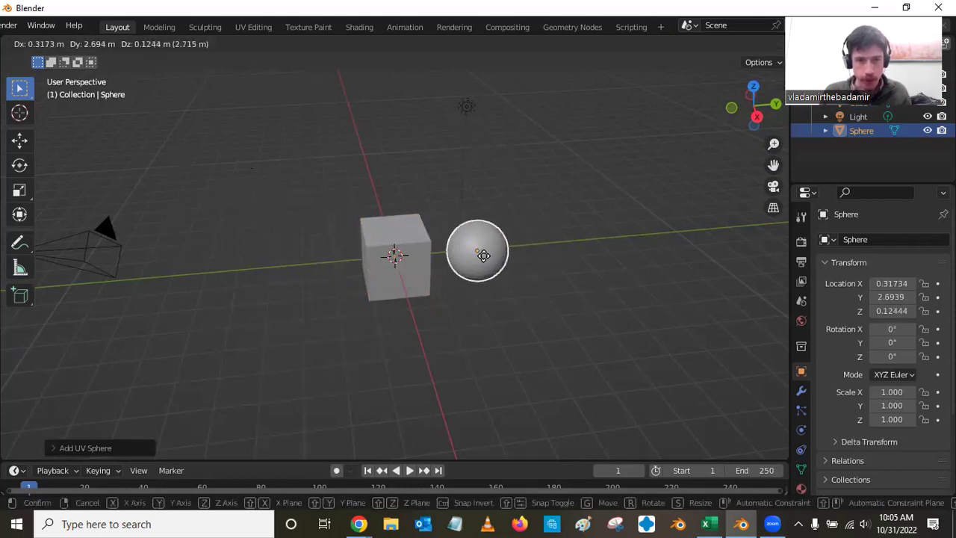
pyautogui.click(484, 260)
# Switch the viewport to wireframe shading to show the cube's and sphere's mesh edges.
pyautogui.moveTo(551, 280); pyautogui.dragTo(534, 246, button='middle')
pyautogui.scroll(5, 536, 253)
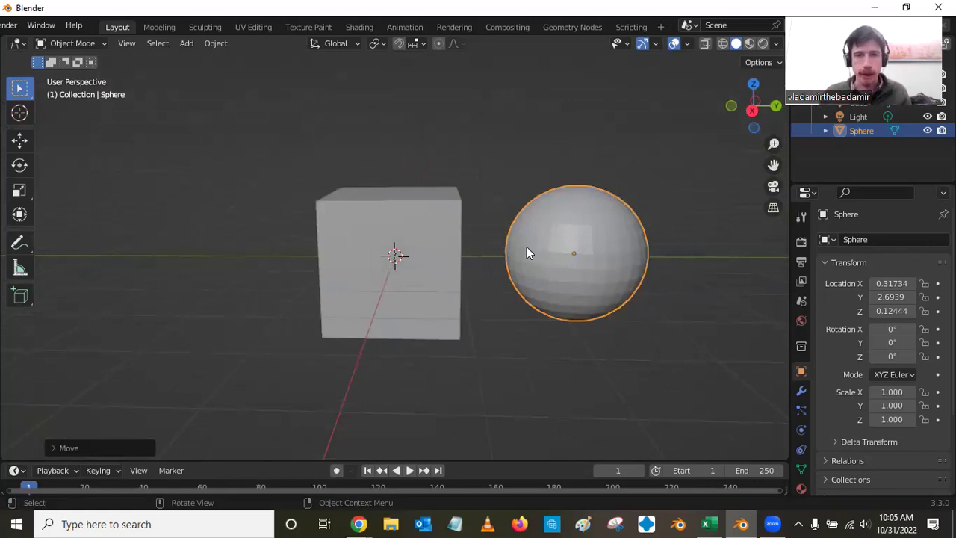
pyautogui.moveTo(558, 280); pyautogui.dragTo(534, 294, button='middle')
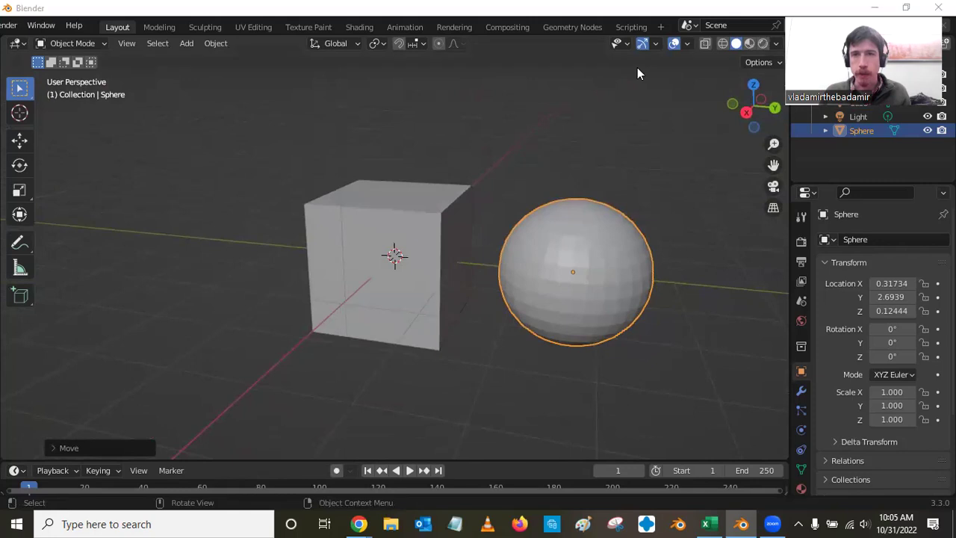
pyautogui.click(724, 43)
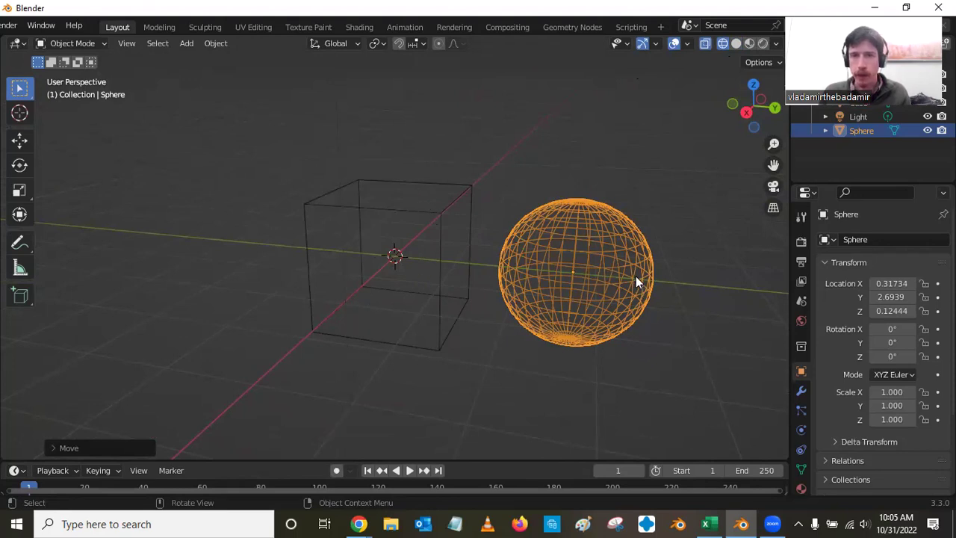
pyautogui.scroll(1, 676, 285)
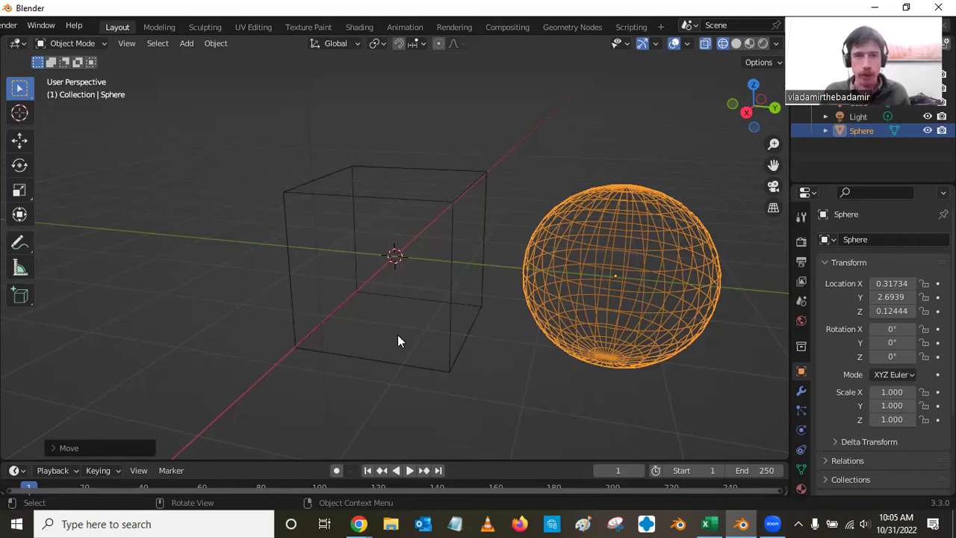
# Put the cube in Sculpt Mode and brush its two upper front corners with the SculptDraw brush.
pyautogui.click(409, 312)
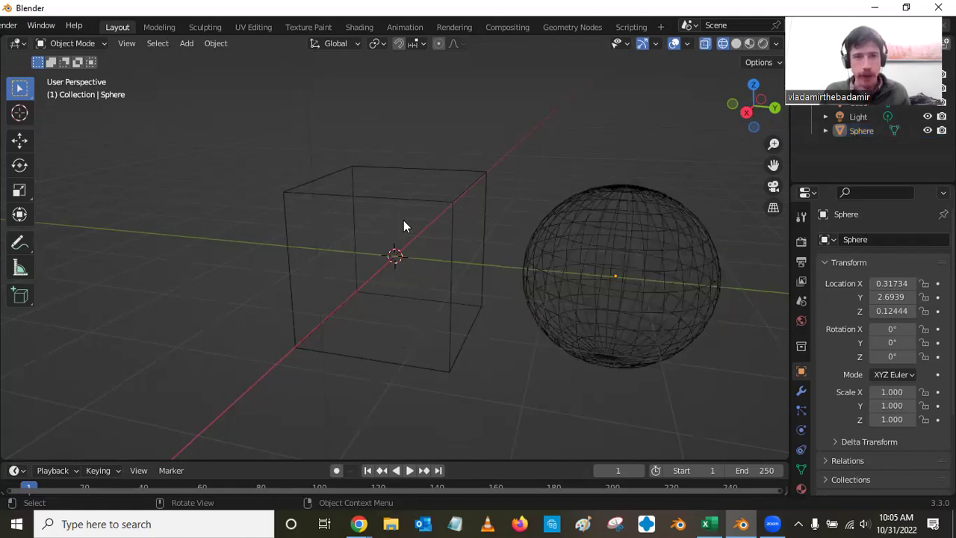
pyautogui.click(446, 206)
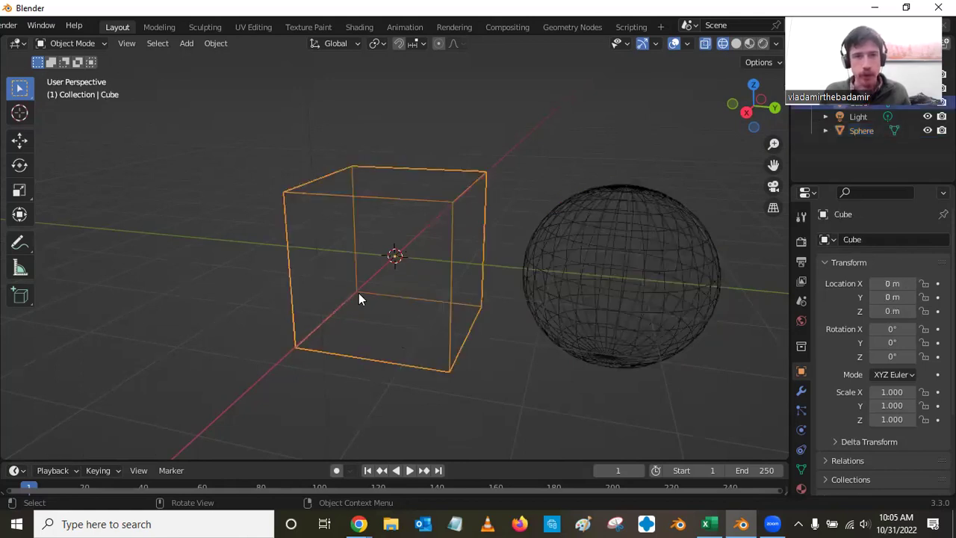
pyautogui.click(70, 47)
pyautogui.click(87, 91)
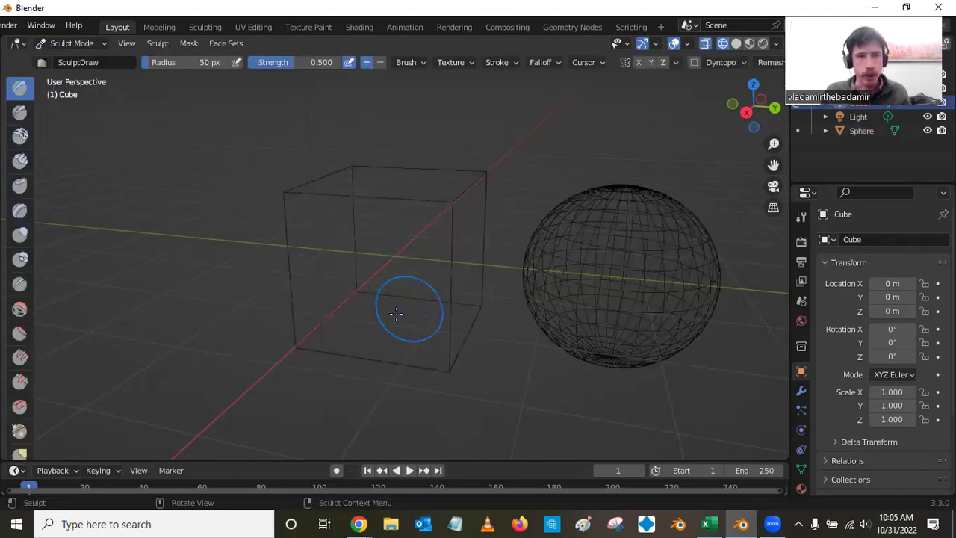
pyautogui.moveTo(374, 270)
pyautogui.mouseDown()
pyautogui.moveTo(372, 262)
pyautogui.moveTo(351, 263)
pyautogui.moveTo(396, 261)
pyautogui.moveTo(397, 271)
pyautogui.moveTo(388, 267)
pyautogui.mouseUp()
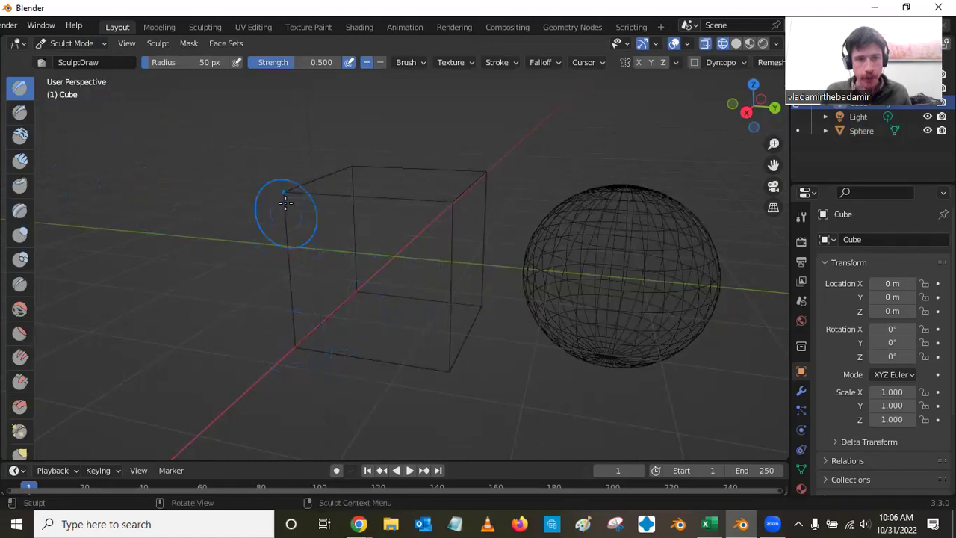
pyautogui.moveTo(283, 203); pyautogui.dragTo(283, 194)
pyautogui.moveTo(282, 193); pyautogui.dragTo(277, 192)
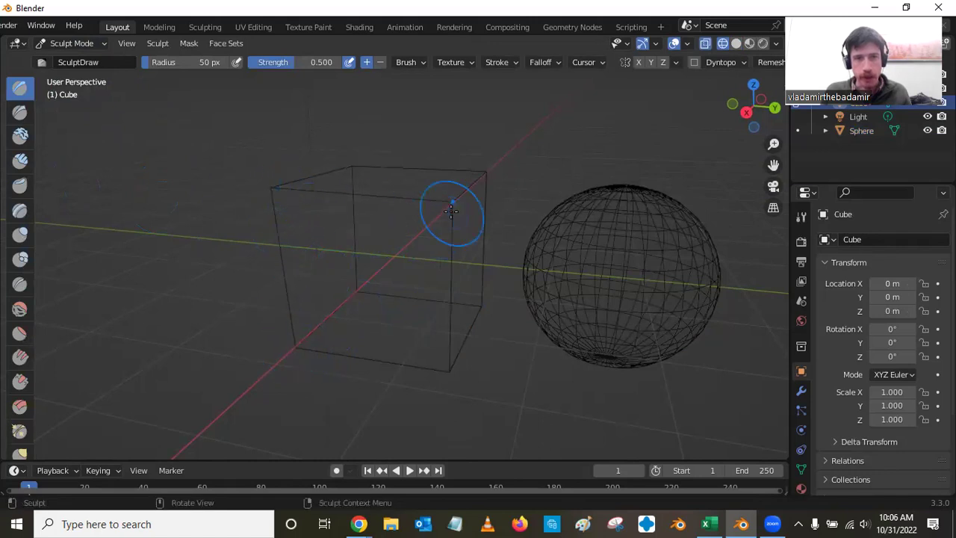
pyautogui.moveTo(448, 206); pyautogui.dragTo(443, 209)
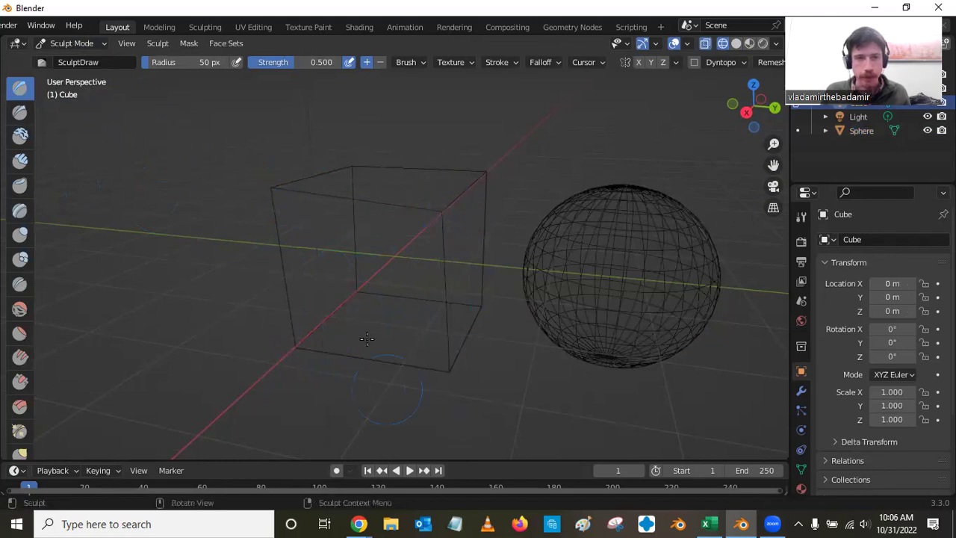
# Return the cube to Object Mode, select the UV sphere and put it in Sculpt Mode.
pyautogui.click(75, 42)
pyautogui.click(82, 59)
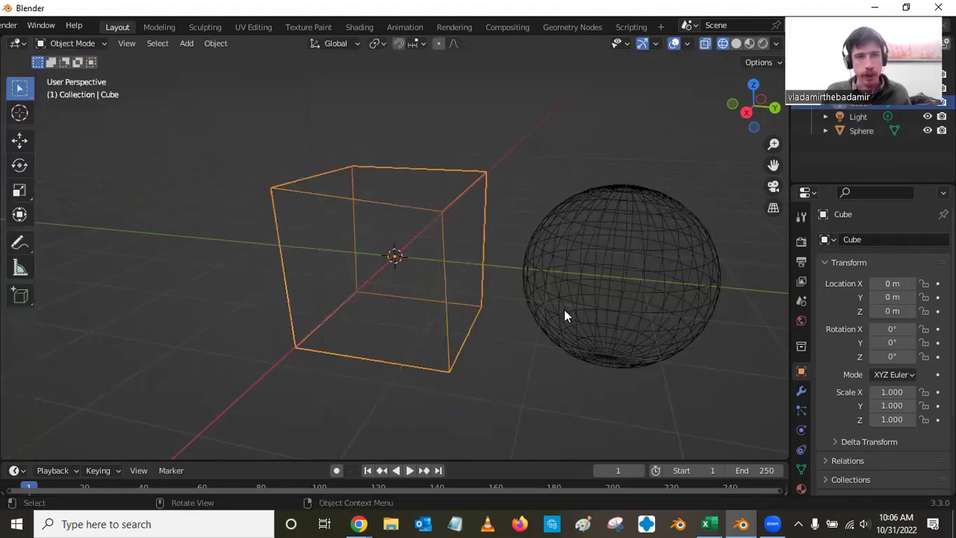
pyautogui.click(599, 279)
pyautogui.click(83, 45)
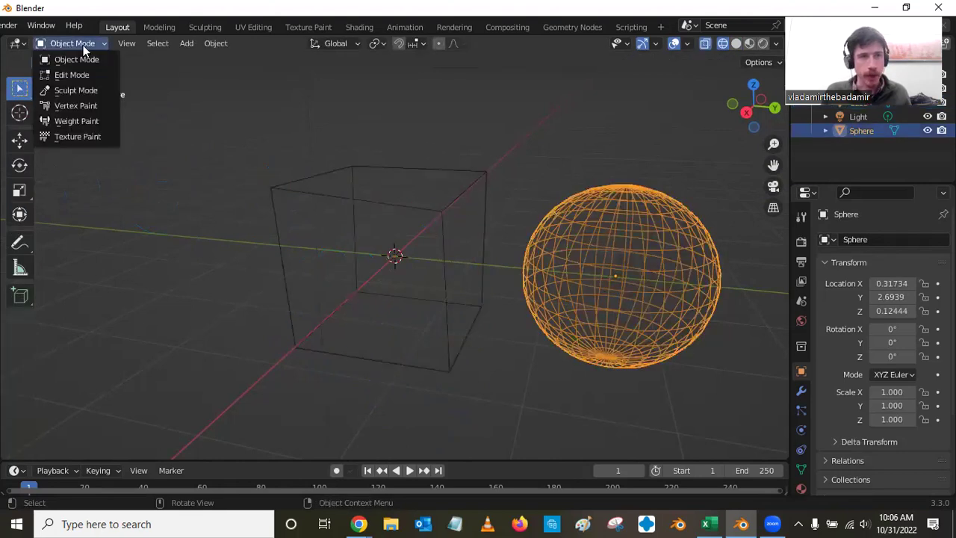
pyautogui.click(99, 93)
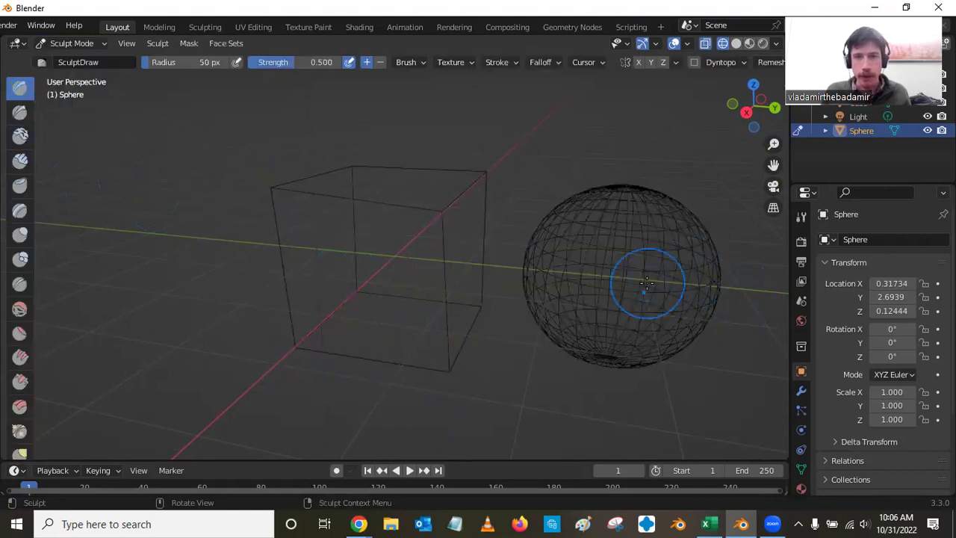
pyautogui.scroll(3, 672, 280)
pyautogui.scroll(-2, 706, 275)
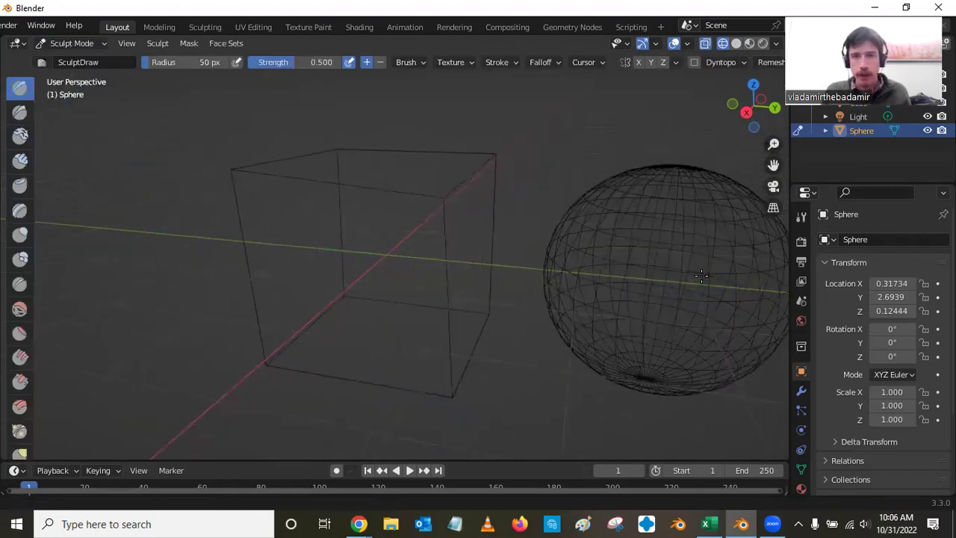
pyautogui.keyDown('shift'); pyautogui.moveTo(702, 276); pyautogui.dragTo(440, 278, button='middle'); pyautogui.keyUp('shift')
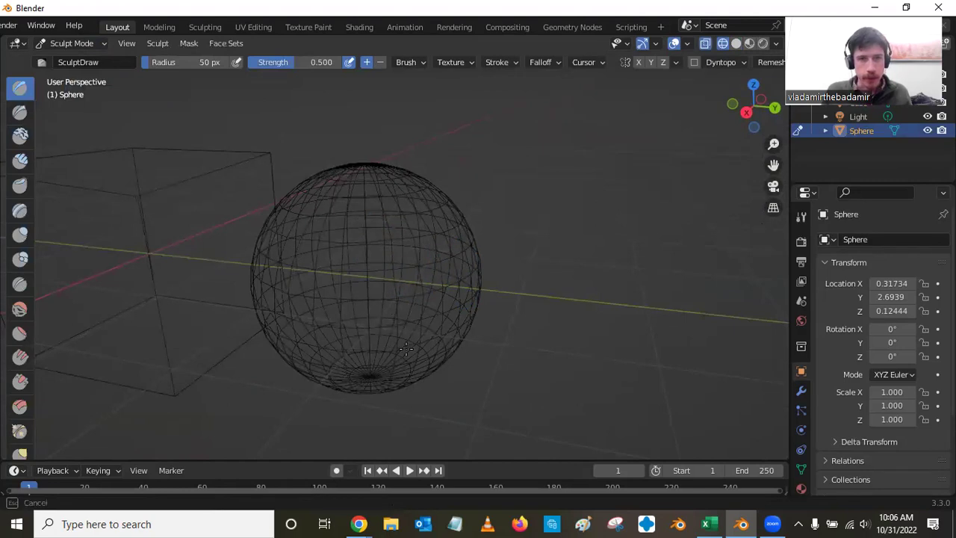
# Switch the viewport to solid shading and sculpt a SculptDraw stroke across the lower part of the sphere.
pyautogui.click(736, 43)
pyautogui.moveTo(291, 309)
pyautogui.mouseDown()
pyautogui.moveTo(349, 231)
pyautogui.moveTo(405, 282)
pyautogui.moveTo(392, 345)
pyautogui.moveTo(362, 384)
pyautogui.moveTo(402, 352)
pyautogui.moveTo(418, 309)
pyautogui.moveTo(399, 253)
pyautogui.moveTo(350, 231)
pyautogui.moveTo(309, 238)
pyautogui.moveTo(354, 227)
pyautogui.moveTo(411, 276)
pyautogui.moveTo(382, 343)
pyautogui.moveTo(352, 360)
pyautogui.moveTo(414, 304)
pyautogui.moveTo(382, 237)
pyautogui.moveTo(303, 269)
pyautogui.moveTo(367, 329)
pyautogui.moveTo(354, 240)
pyautogui.moveTo(339, 320)
pyautogui.moveTo(360, 260)
pyautogui.moveTo(372, 342)
pyautogui.moveTo(364, 241)
pyautogui.moveTo(320, 323)
pyautogui.moveTo(358, 248)
pyautogui.moveTo(329, 356)
pyautogui.moveTo(328, 257)
pyautogui.moveTo(399, 319)
pyautogui.moveTo(373, 295)
pyautogui.mouseUp()
pyautogui.moveTo(374, 295)
pyautogui.mouseDown(button='middle')
pyautogui.moveTo(328, 307)
pyautogui.moveTo(406, 293)
pyautogui.moveTo(356, 285)
pyautogui.mouseUp(button='middle')
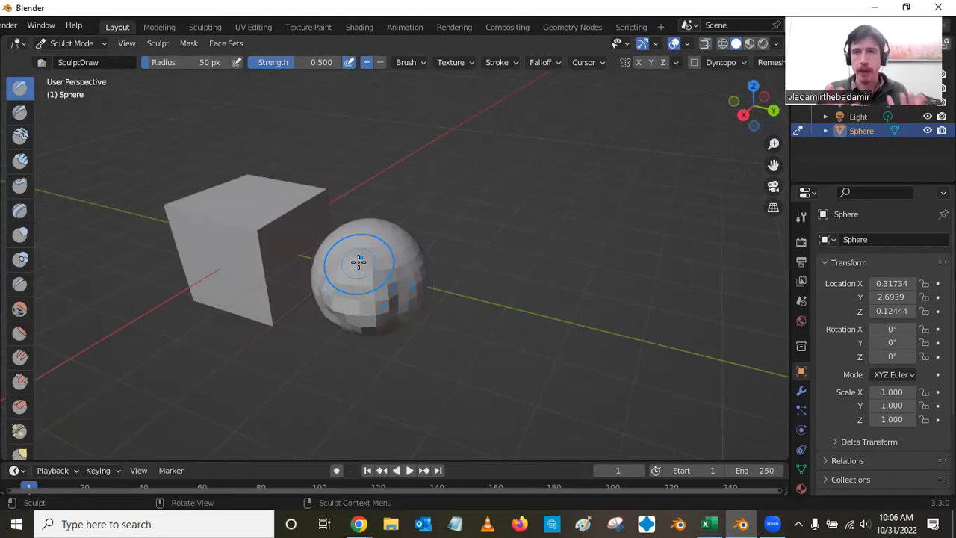
pyautogui.scroll(5, 359, 262)
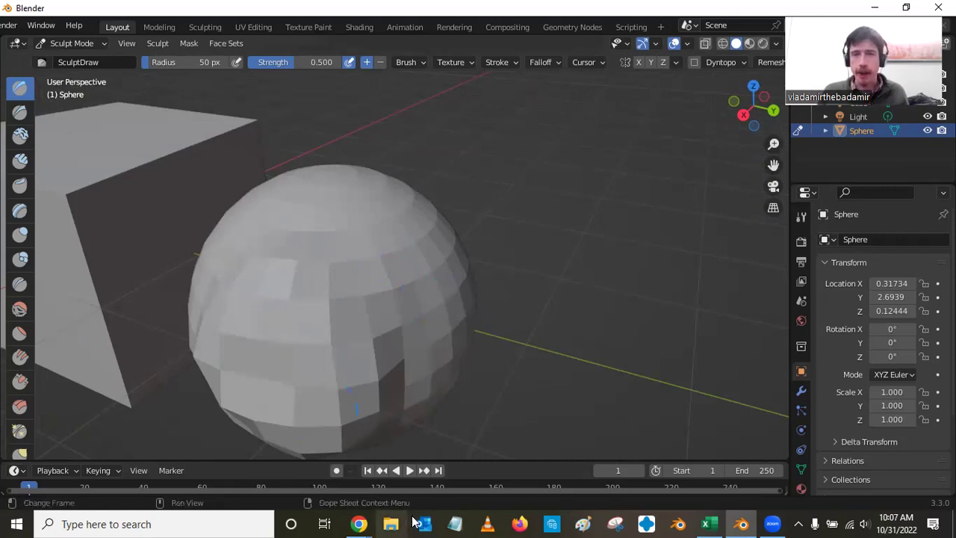
# Switch to Chrome to view the image-asset.jpeg step-by-step animal drawings, and return to Blender.
pyautogui.moveTo(359, 524)
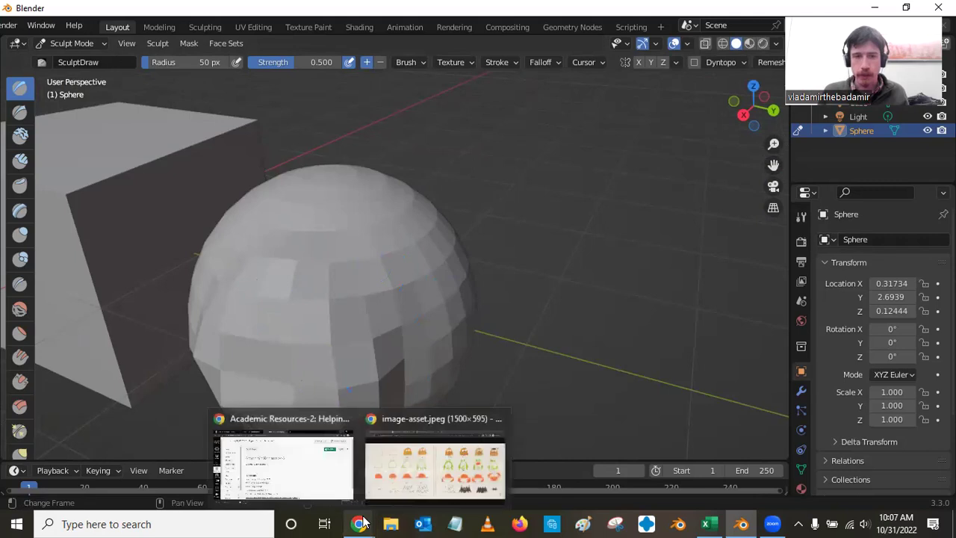
pyautogui.click(393, 473)
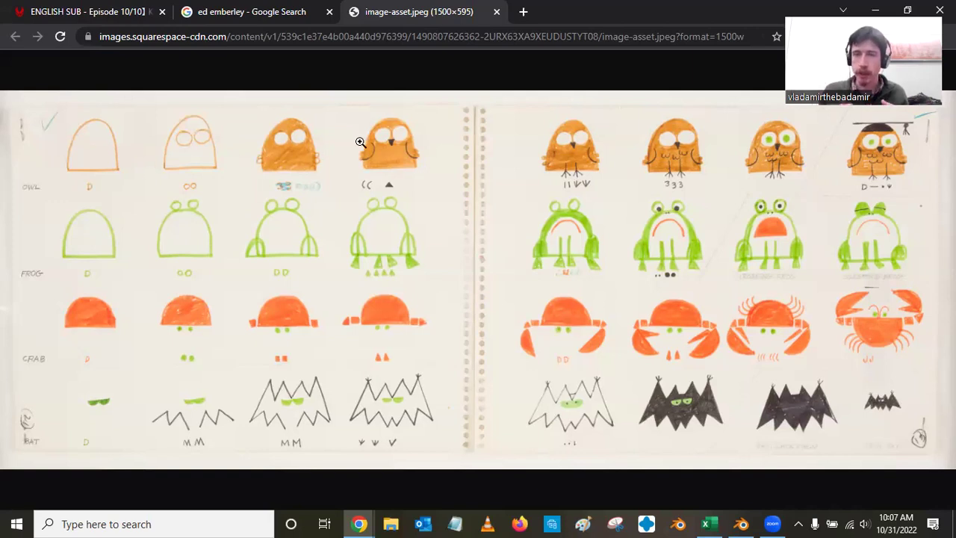
pyautogui.click(876, 9)
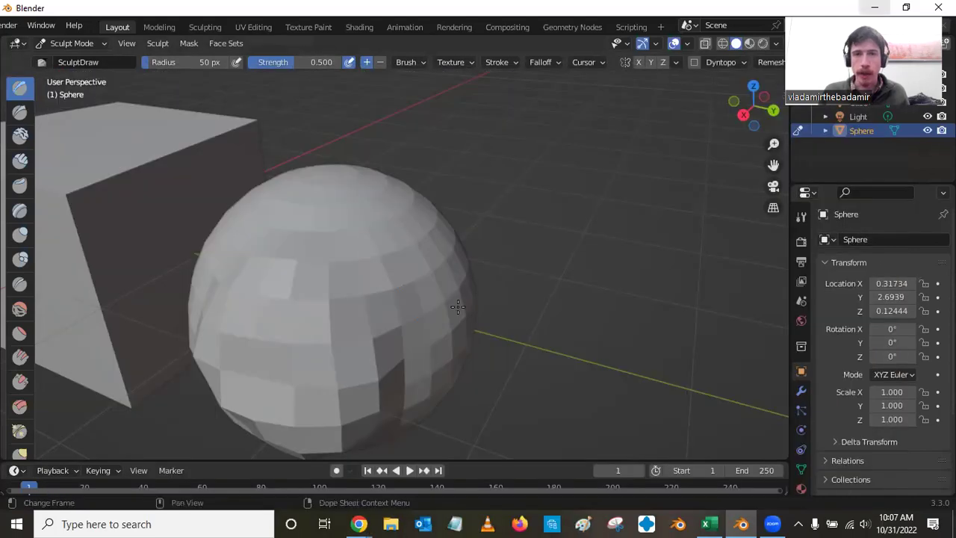
# Return to Object Mode and delete both the sphere and the cube from the scene.
pyautogui.scroll(-3, 374, 282)
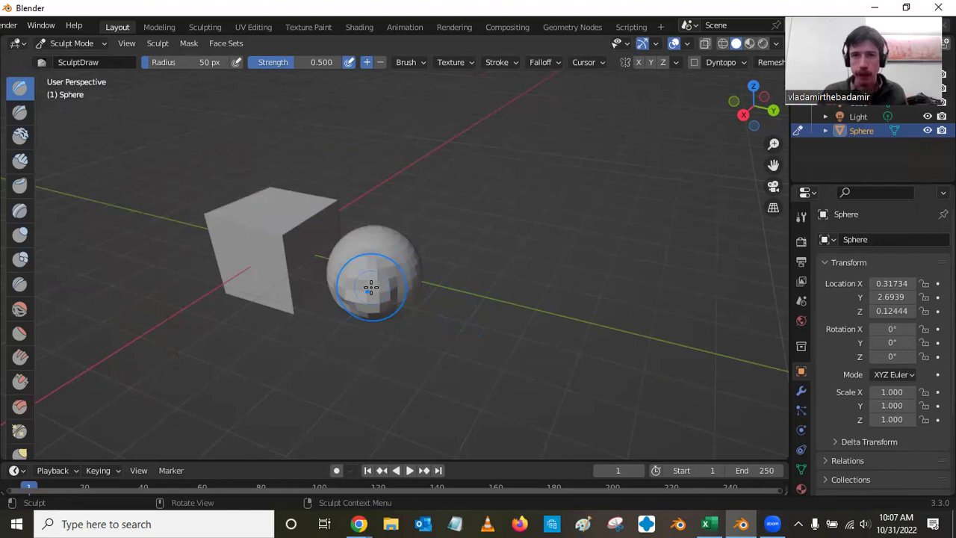
pyautogui.click(66, 44)
pyautogui.click(75, 60)
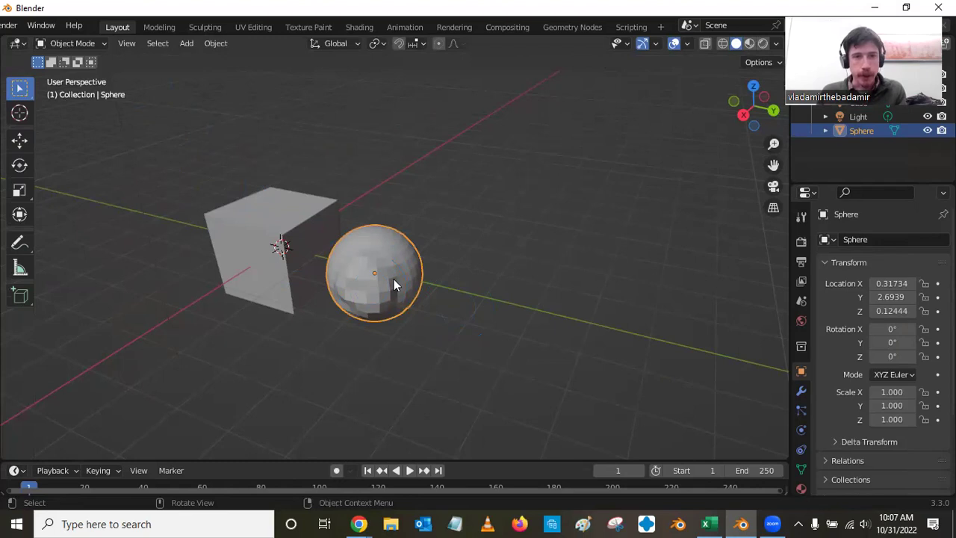
pyautogui.press('Delete')
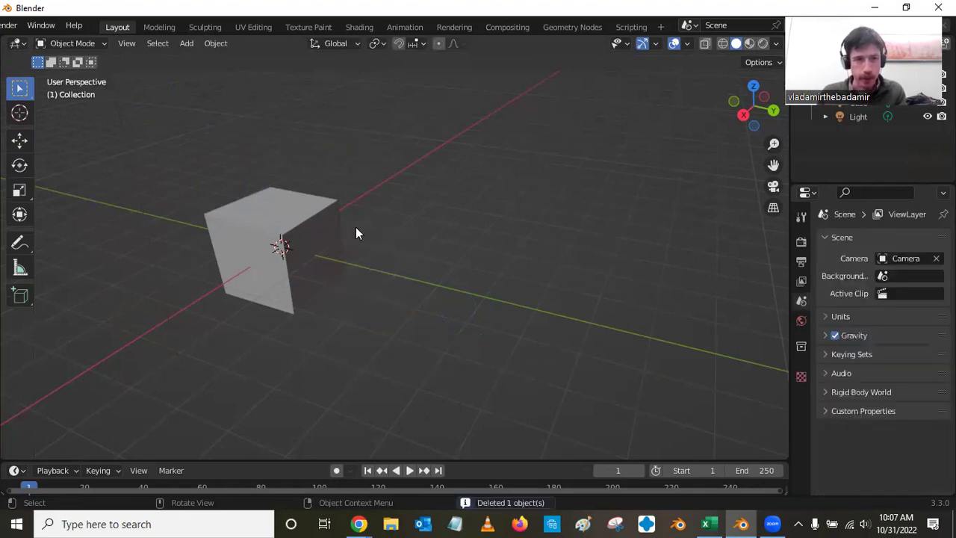
pyautogui.click(334, 218)
pyautogui.press('Delete')
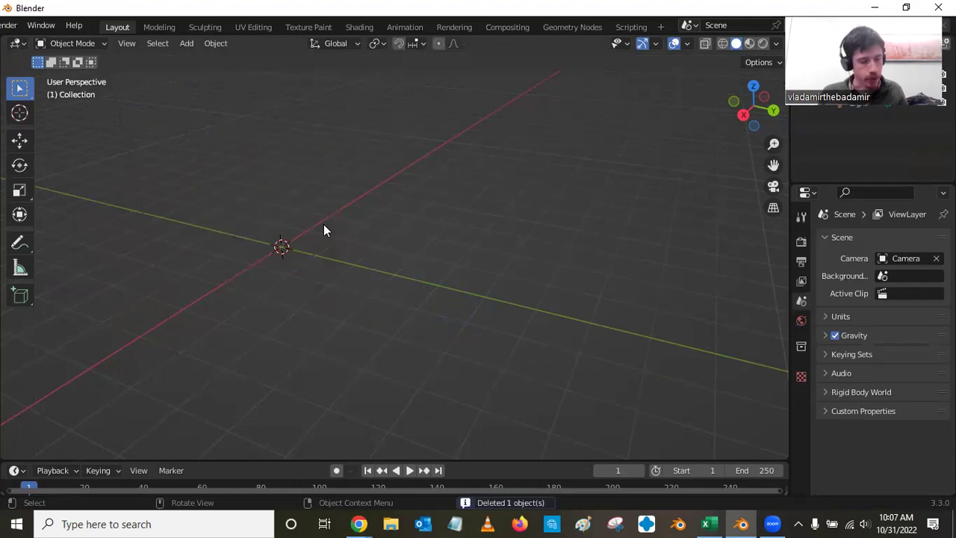
# Add a new mesh cube at the world origin and show it in front orthographic view.
pyautogui.hotkey('shift', 'a')
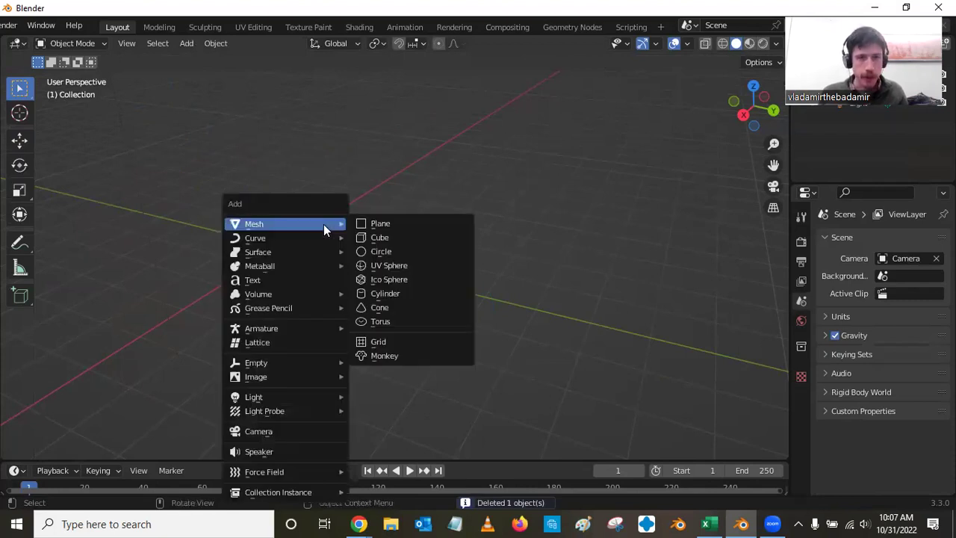
pyautogui.click(373, 239)
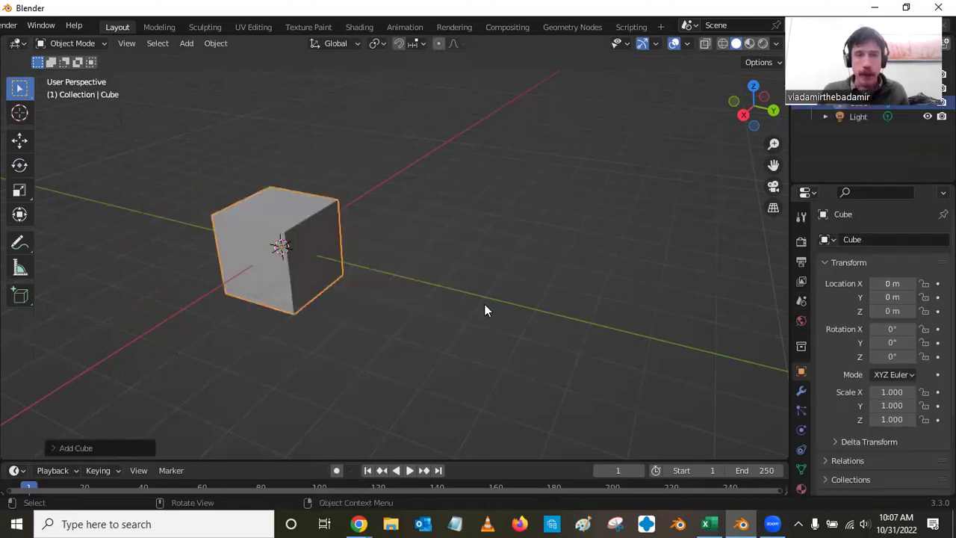
pyautogui.moveTo(418, 267); pyautogui.dragTo(438, 259, button='middle')
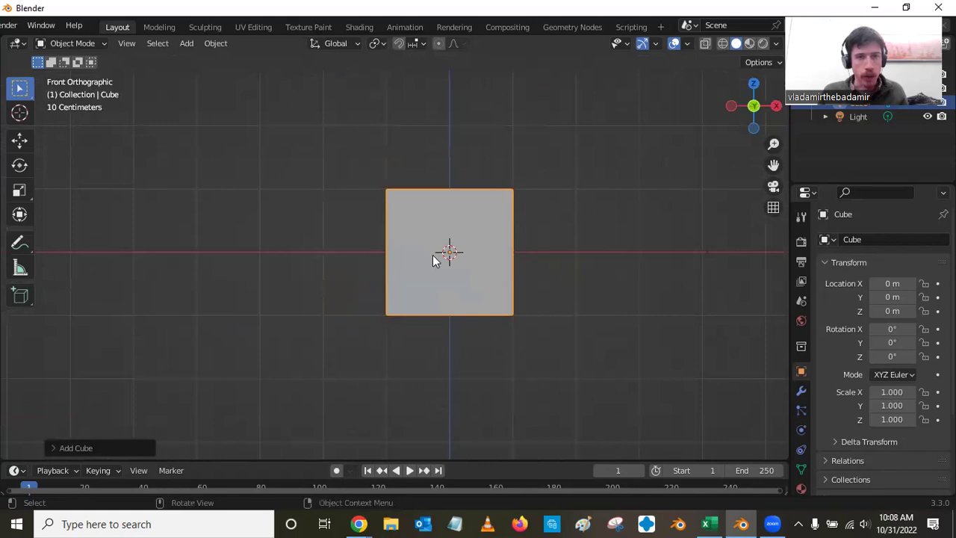
pyautogui.scroll(-3, 573, 236)
pyautogui.scroll(3, 571, 237)
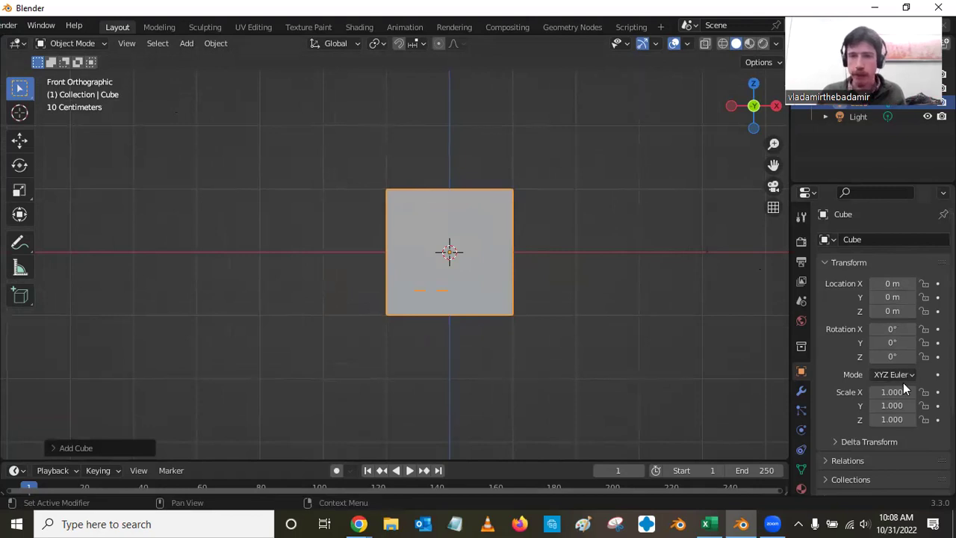
# Add a Bevel modifier to the cube with an amount of 0.4 m and 14 segments.
pyautogui.click(803, 392)
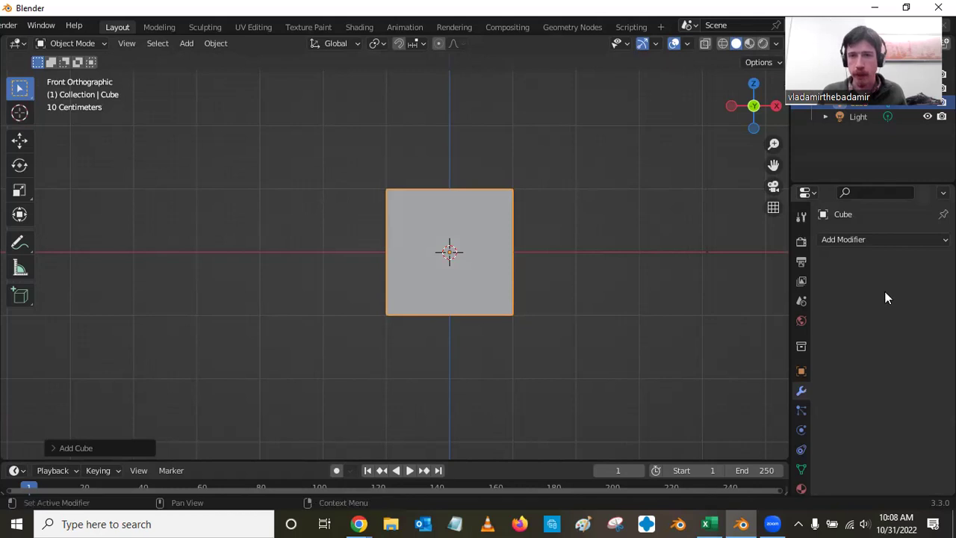
pyautogui.click(873, 240)
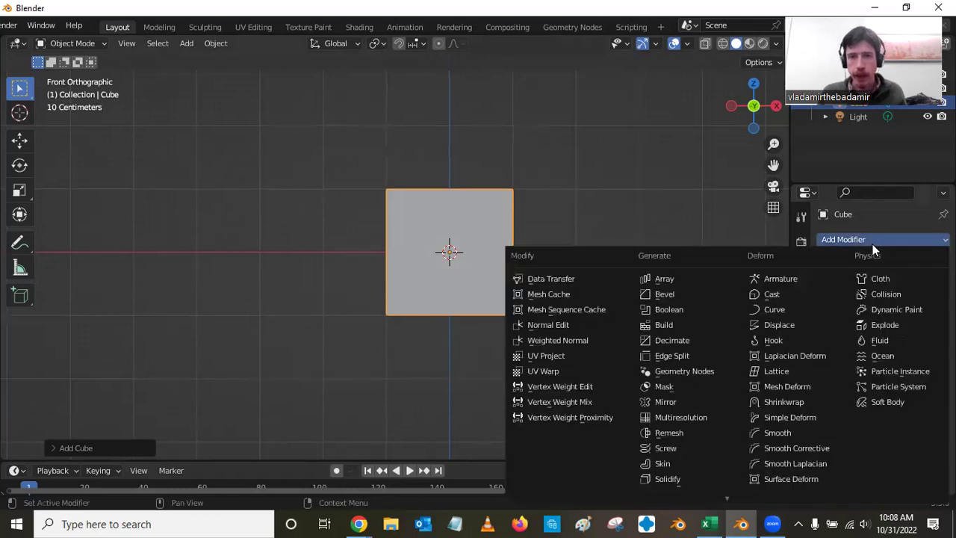
pyautogui.click(703, 295)
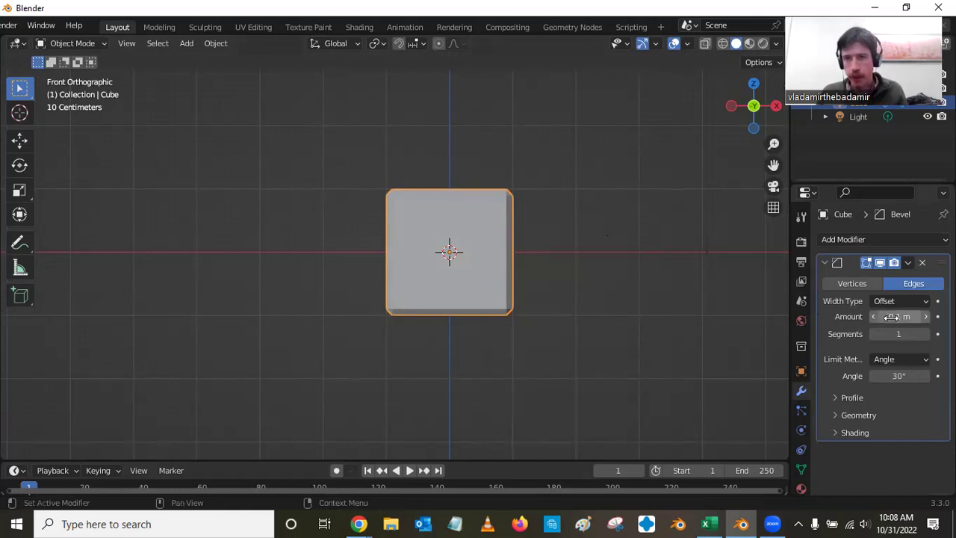
pyautogui.moveTo(899, 317)
pyautogui.mouseDown()
pyautogui.moveTo(947, 317)
pyautogui.moveTo(894, 320)
pyautogui.mouseUp()
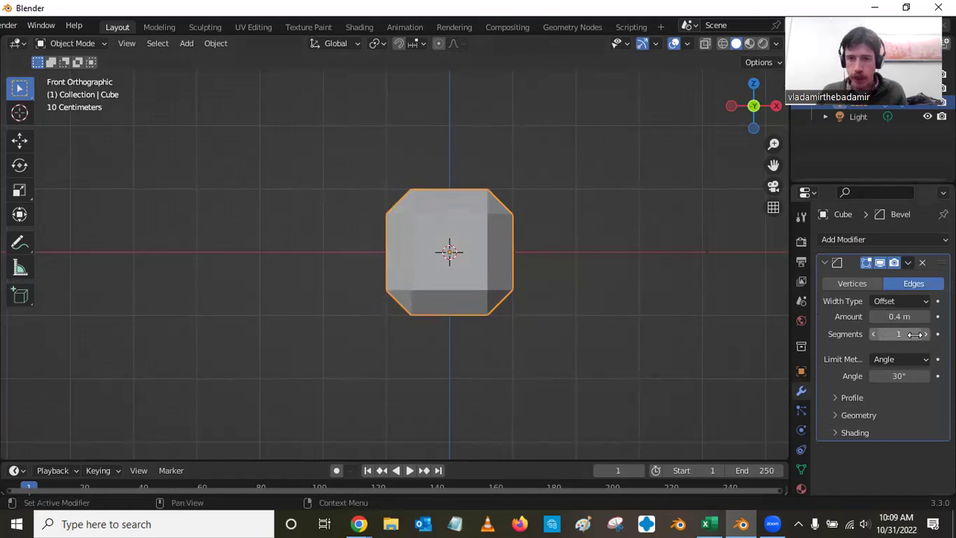
pyautogui.moveTo(895, 335); pyautogui.dragTo(934, 336)
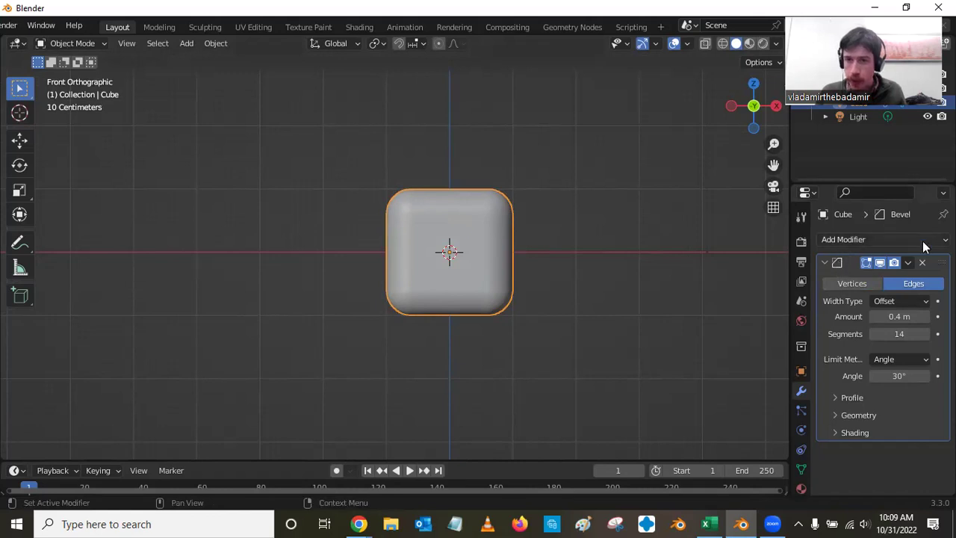
# Apply the Bevel modifier to the cube.
pyautogui.click(844, 239)
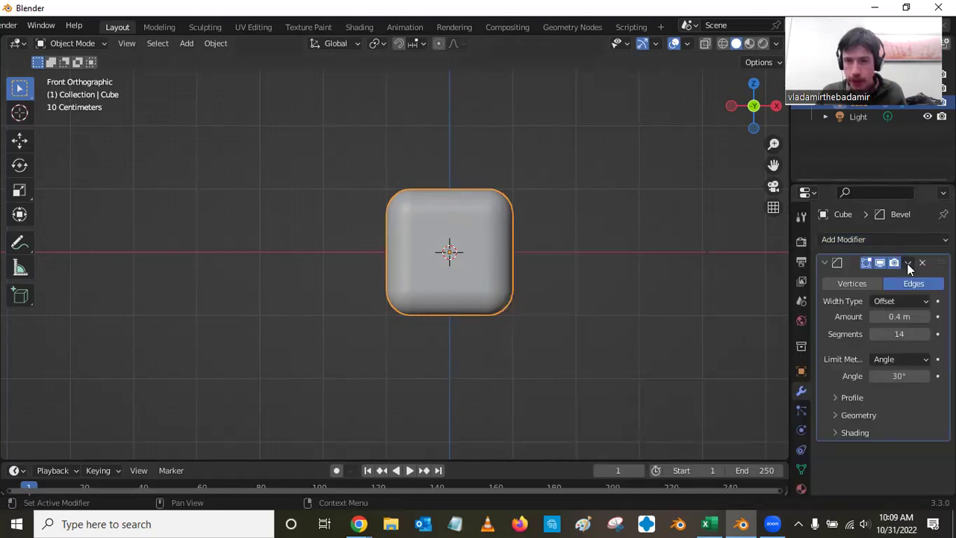
pyautogui.click(909, 263)
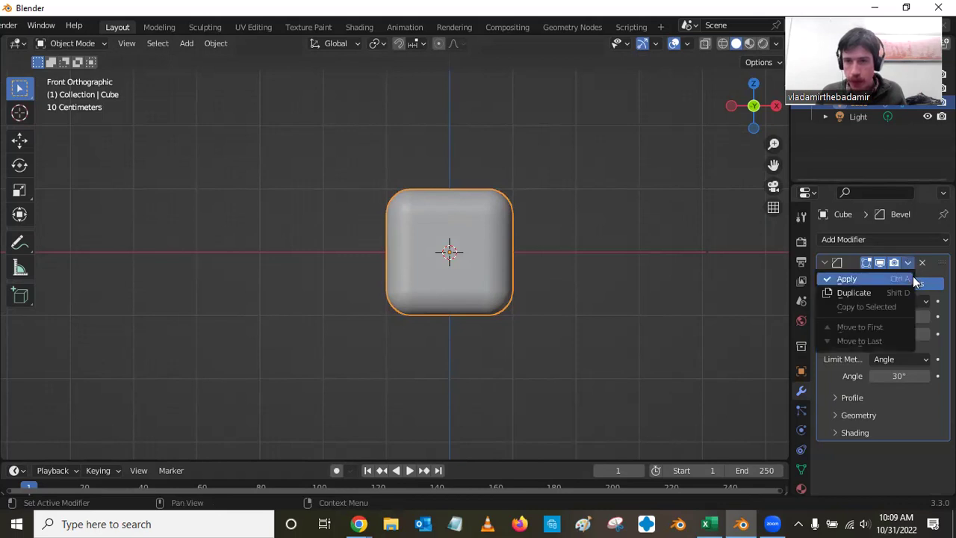
pyautogui.click(896, 281)
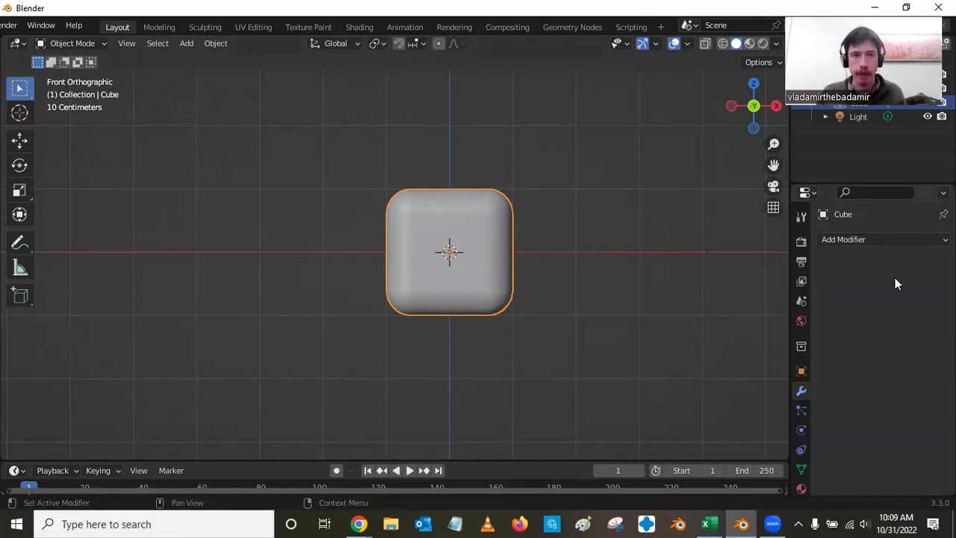
# In right orthographic view, scale the rounded cube down along the Y axis into a narrower upright body block.
pyautogui.scroll(-1, 610, 289)
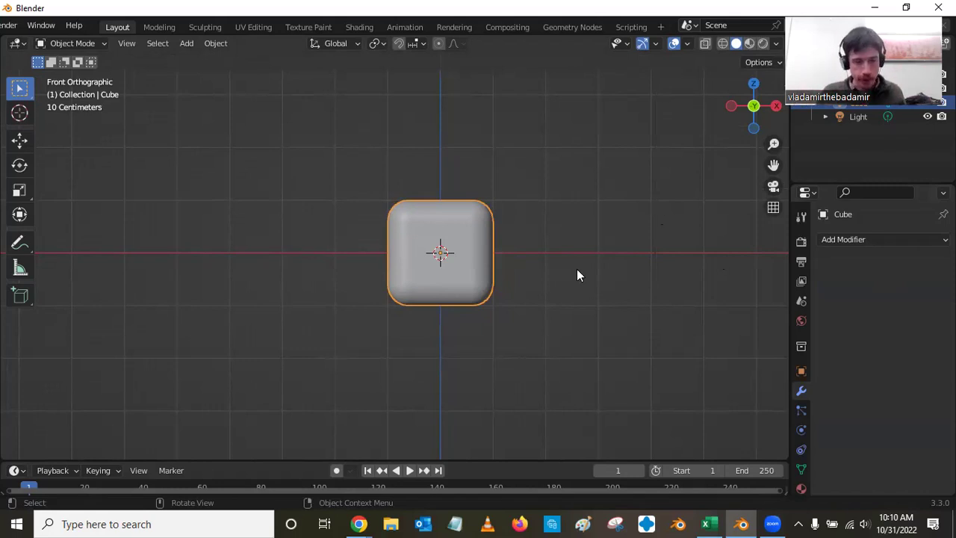
pyautogui.keyDown('alt'); pyautogui.moveTo(602, 251); pyautogui.dragTo(568, 248, button='middle'); pyautogui.keyUp('alt')
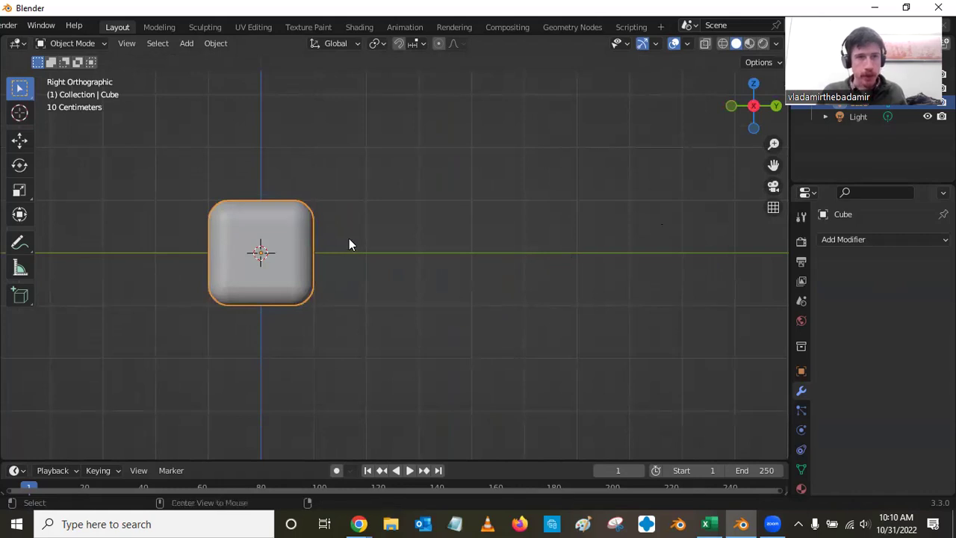
pyautogui.keyDown('alt'); pyautogui.moveTo(310, 229); pyautogui.dragTo(316, 209, button='middle'); pyautogui.keyUp('alt')
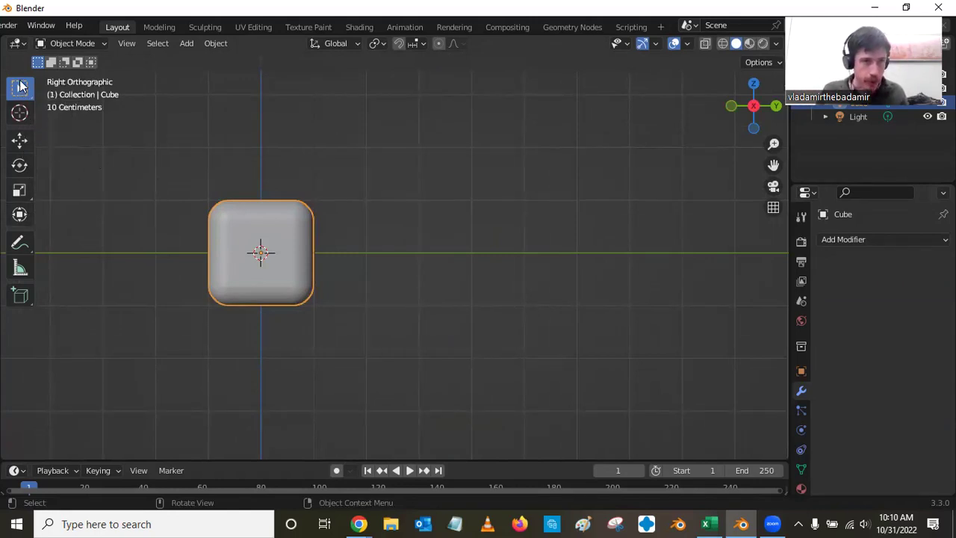
pyautogui.click(19, 190)
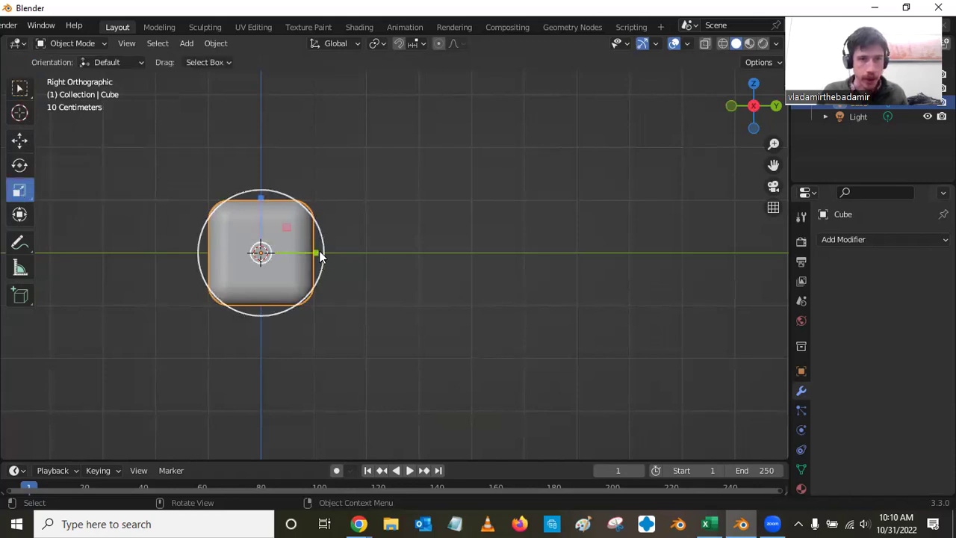
pyautogui.moveTo(319, 253); pyautogui.dragTo(294, 252)
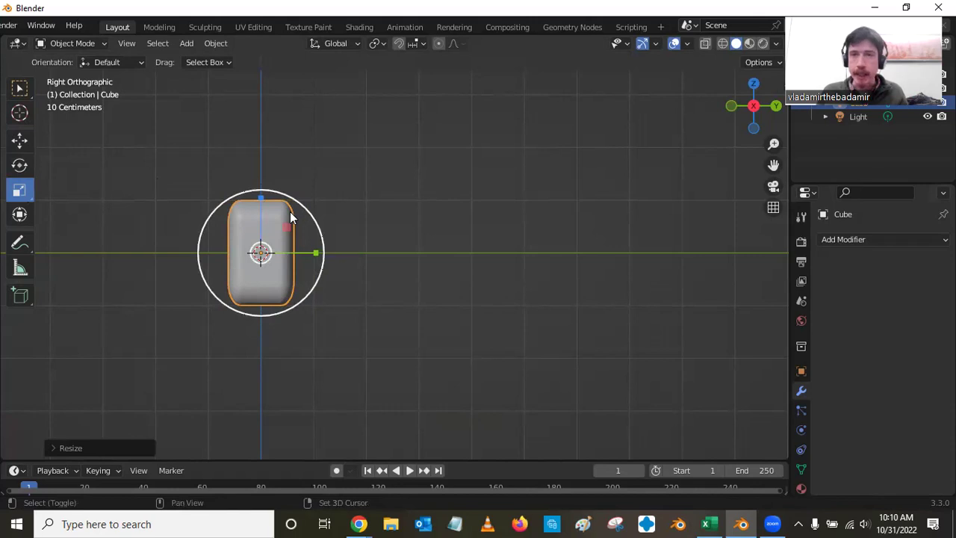
# Place a duplicate of the body block, scaled to about half size, overlapping the body's top as a neck.
pyautogui.hotkey('shift', 'd')
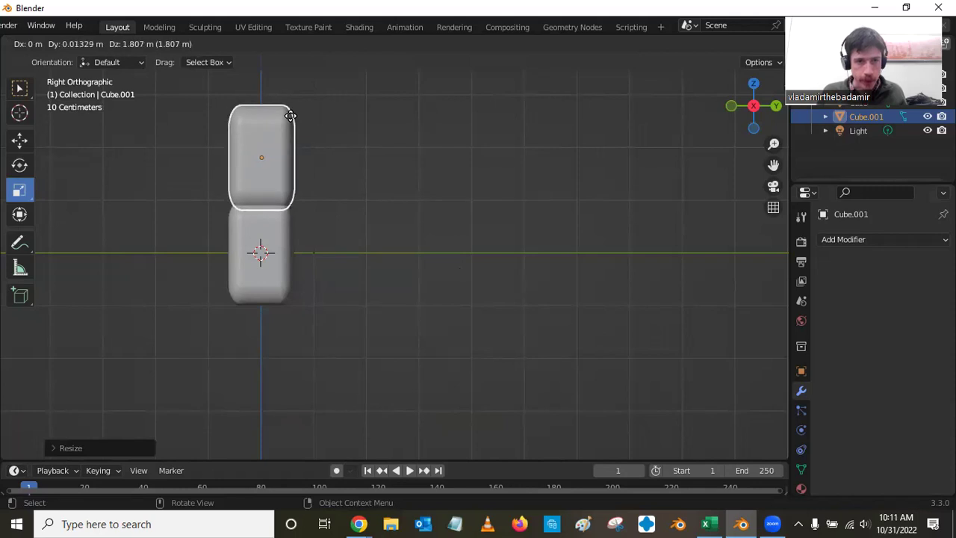
pyautogui.click(291, 116)
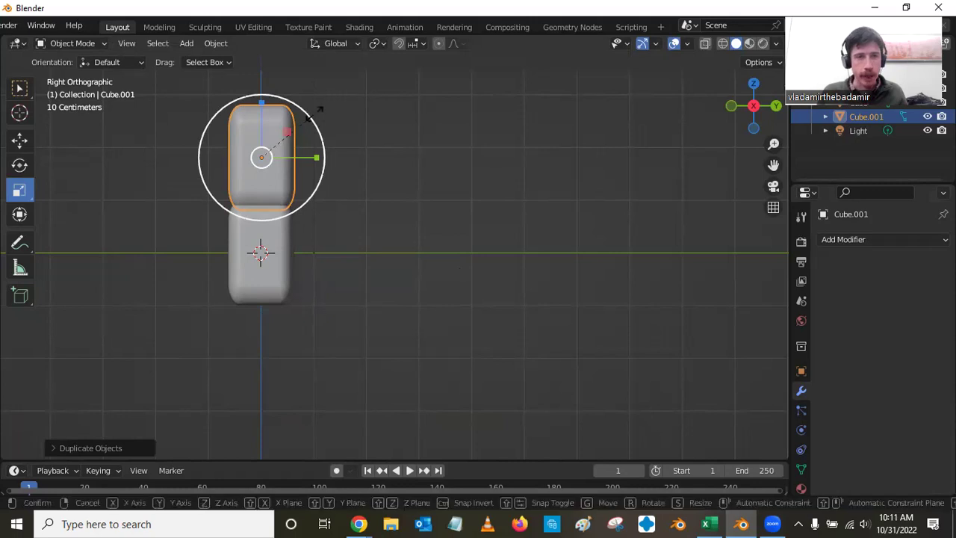
pyautogui.press('s')
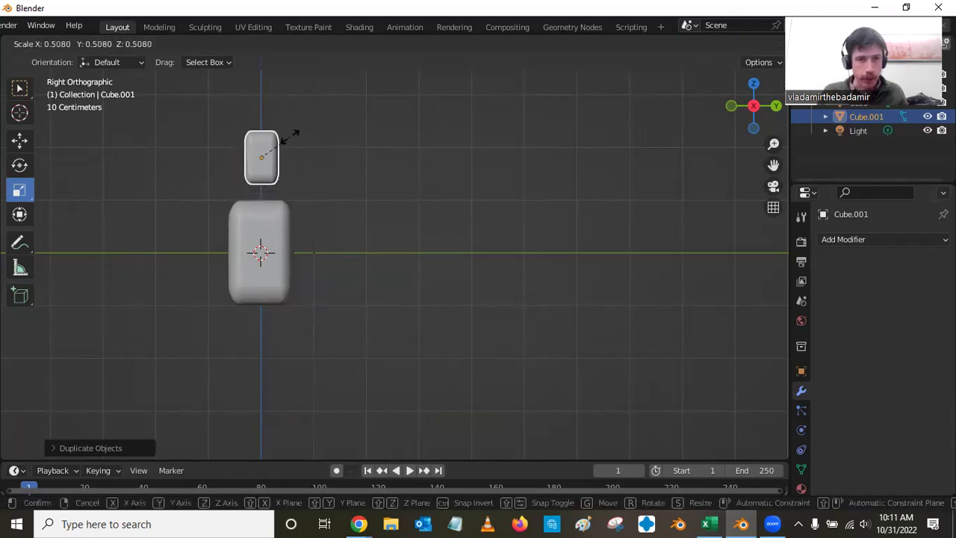
pyautogui.click(292, 136)
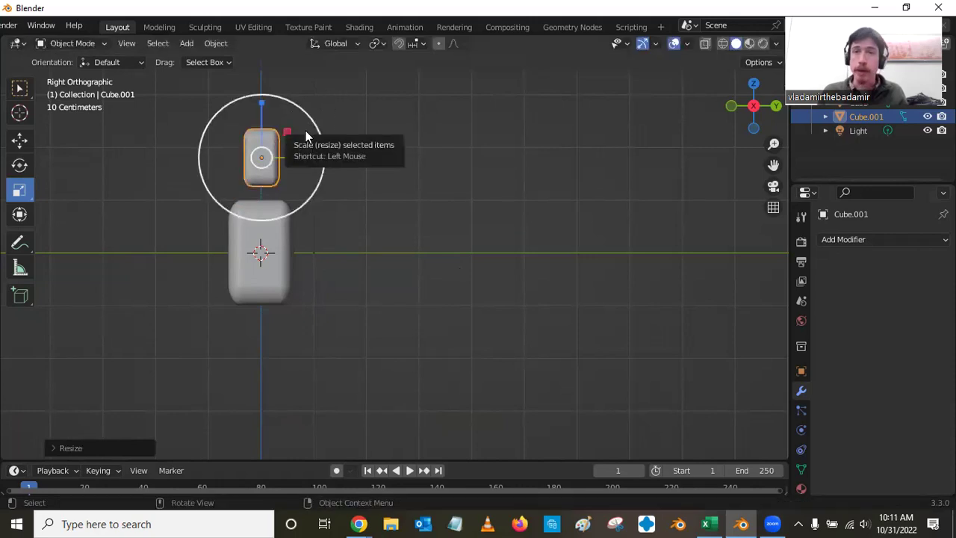
pyautogui.press('g')
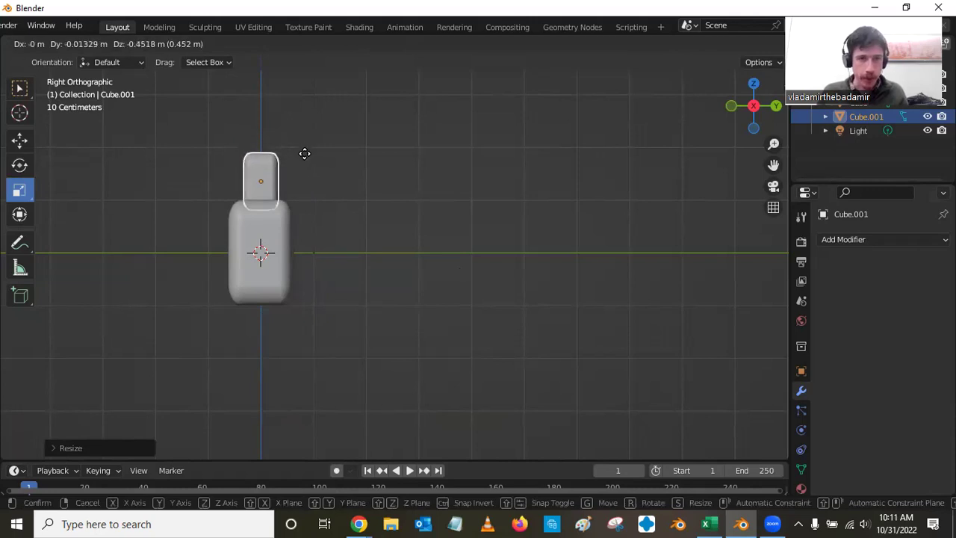
pyautogui.click(306, 153)
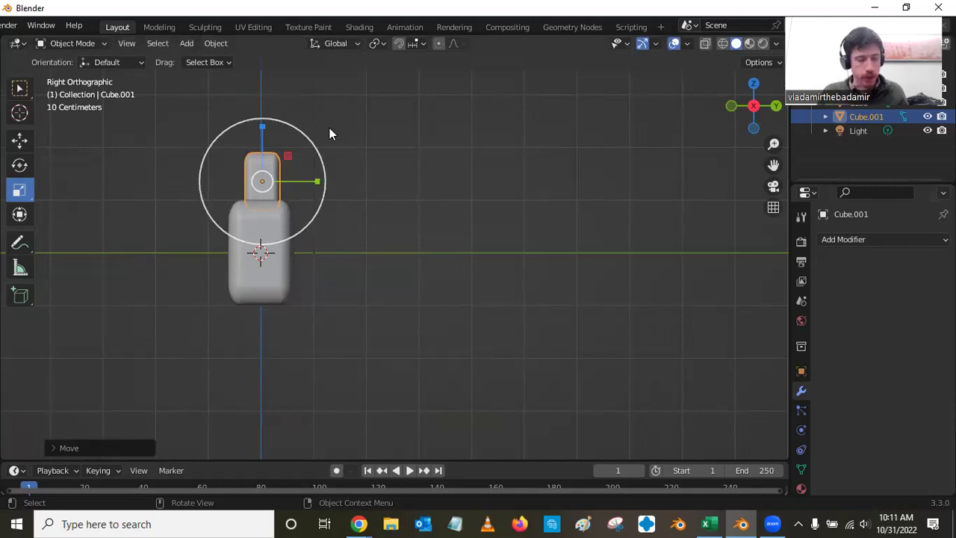
# Place a duplicate of the neck block above it as the head, widened along Y and shifted slightly toward negative Y.
pyautogui.hotkey('shift', 'd')
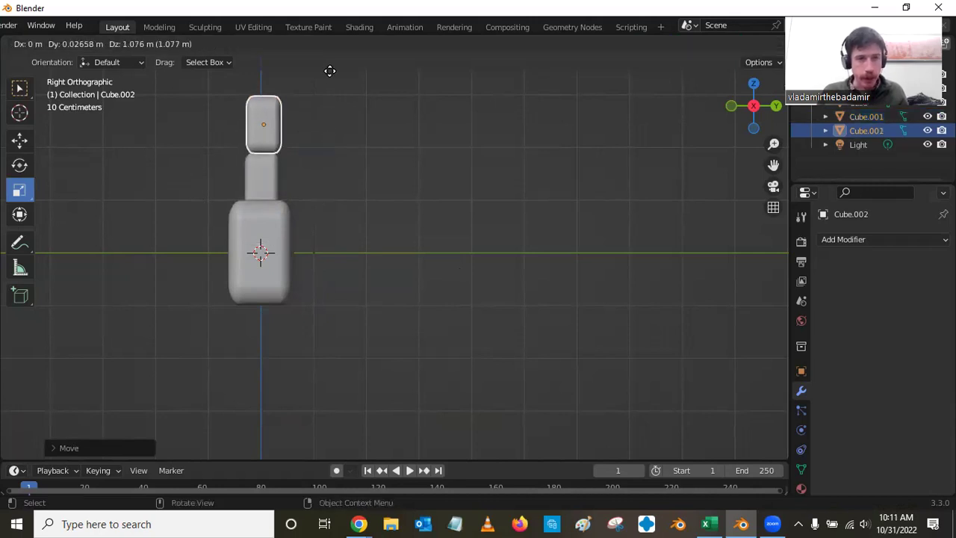
pyautogui.click(329, 74)
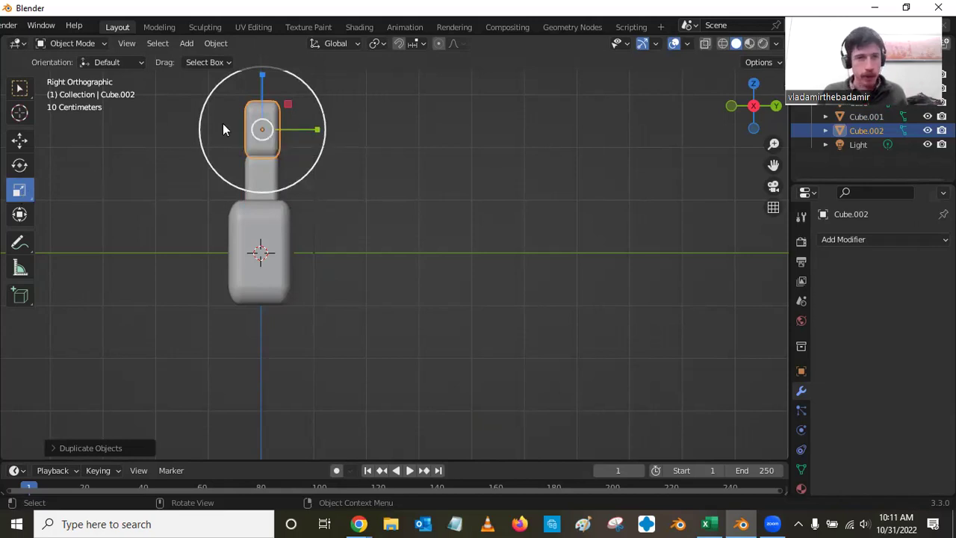
pyautogui.moveTo(319, 129)
pyautogui.mouseDown()
pyautogui.moveTo(357, 131)
pyautogui.moveTo(335, 135)
pyautogui.mouseUp()
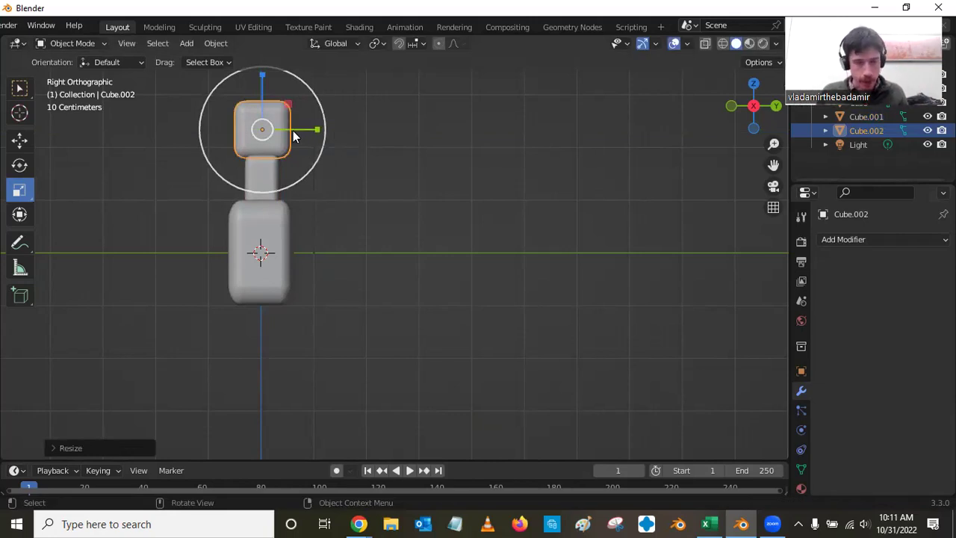
pyautogui.press('g')
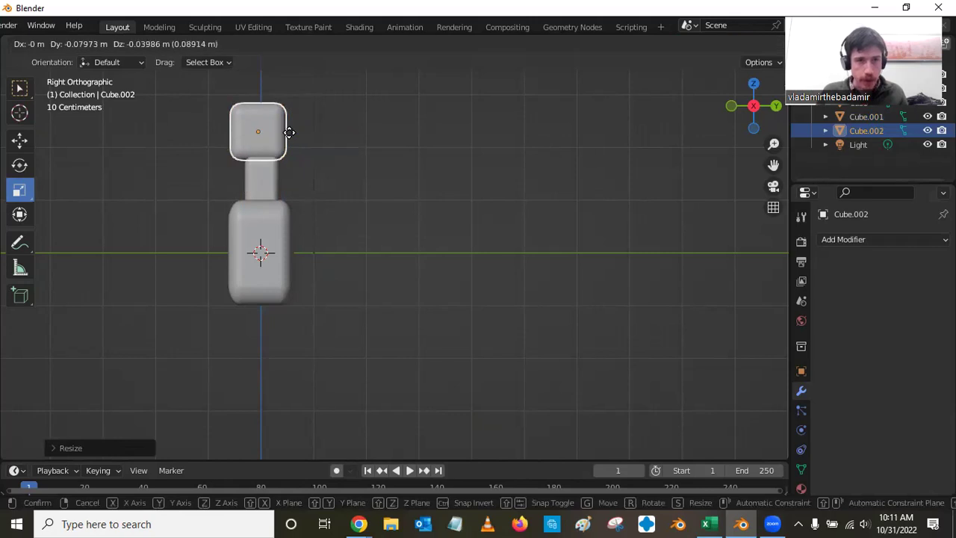
pyautogui.click(289, 132)
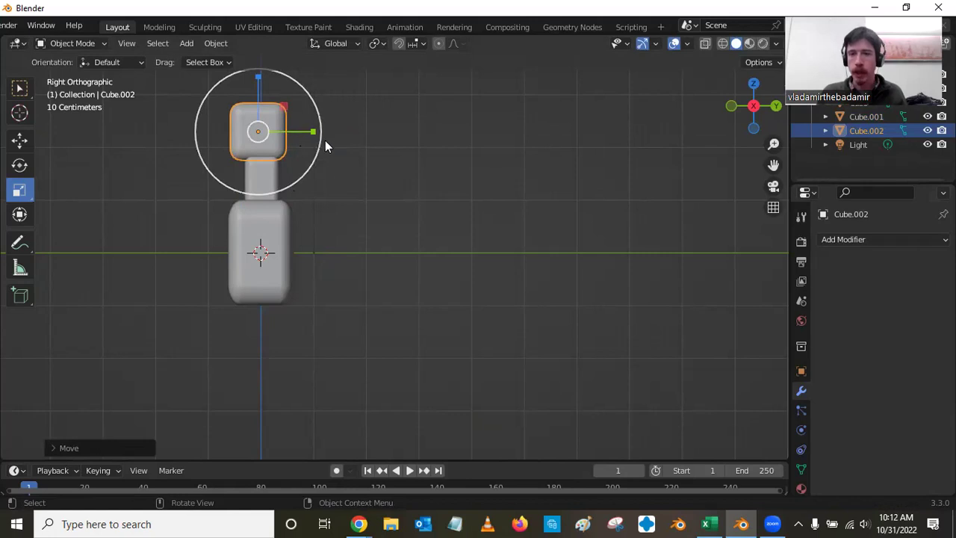
# Rotate the large body block by about 20 degrees in the right view so its top tilts toward positive Y.
pyautogui.click(287, 220)
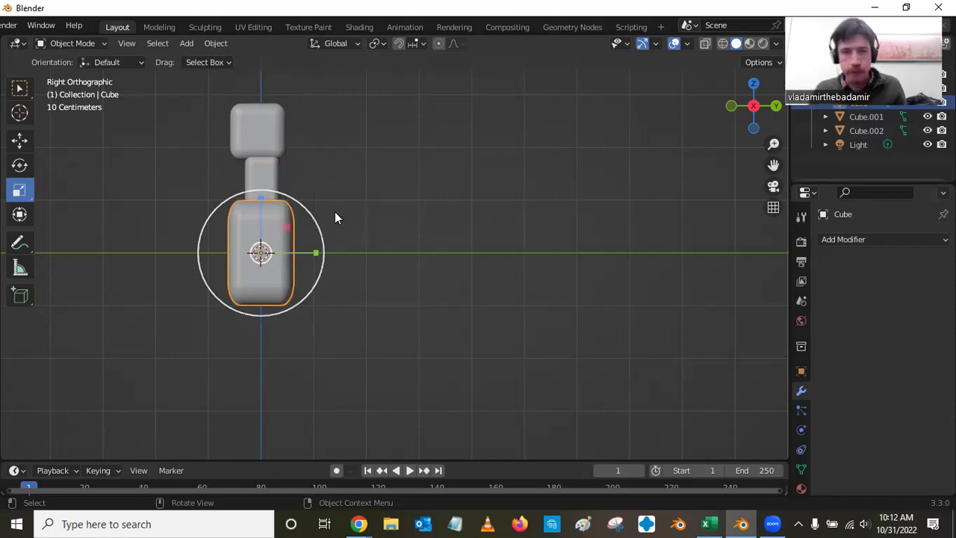
pyautogui.press('r')
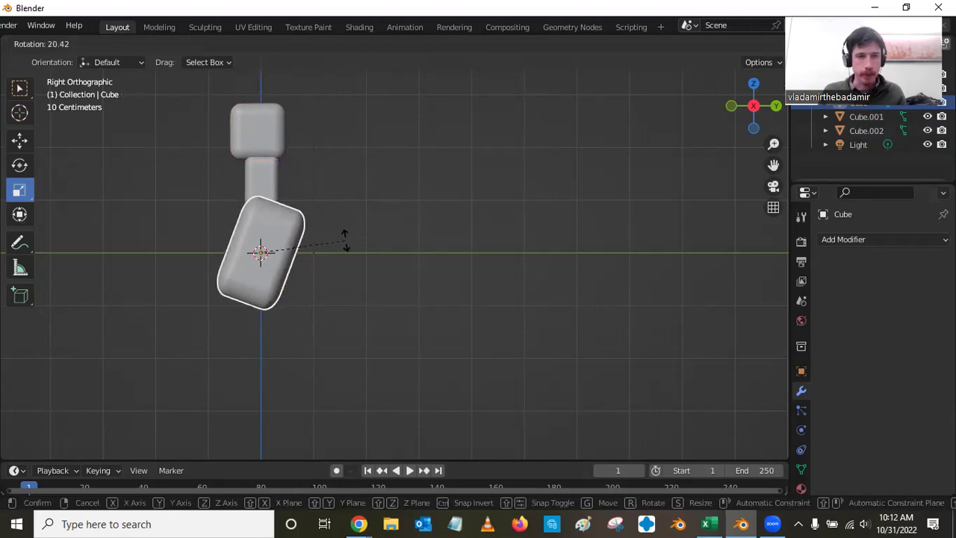
pyautogui.click(344, 239)
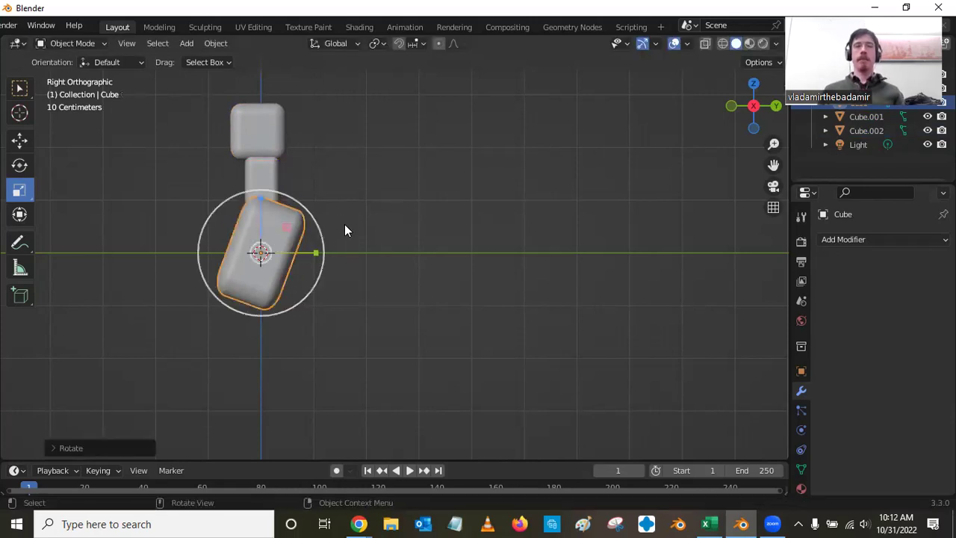
# Tilt the neck block in the opposite direction to the body and move it down into the body's upper end.
pyautogui.click(272, 181)
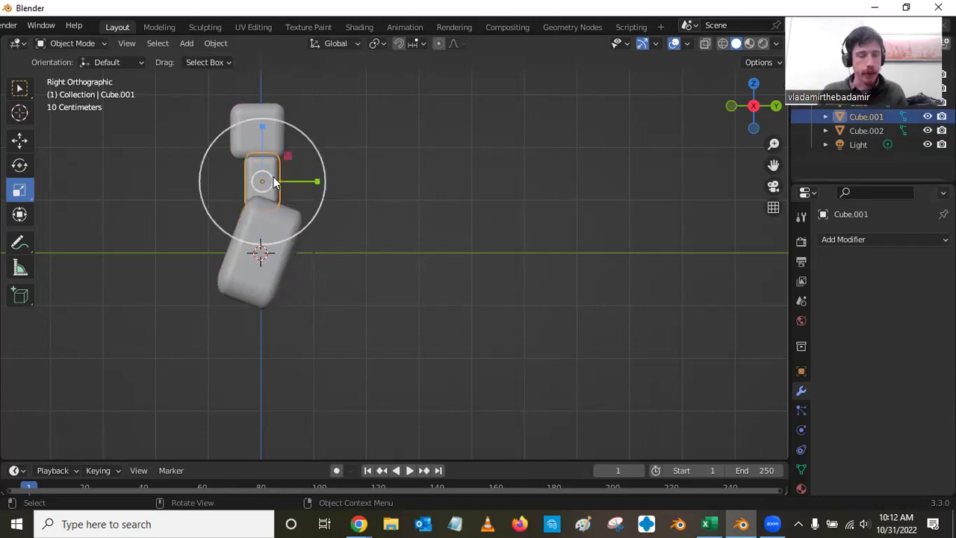
pyautogui.press('r')
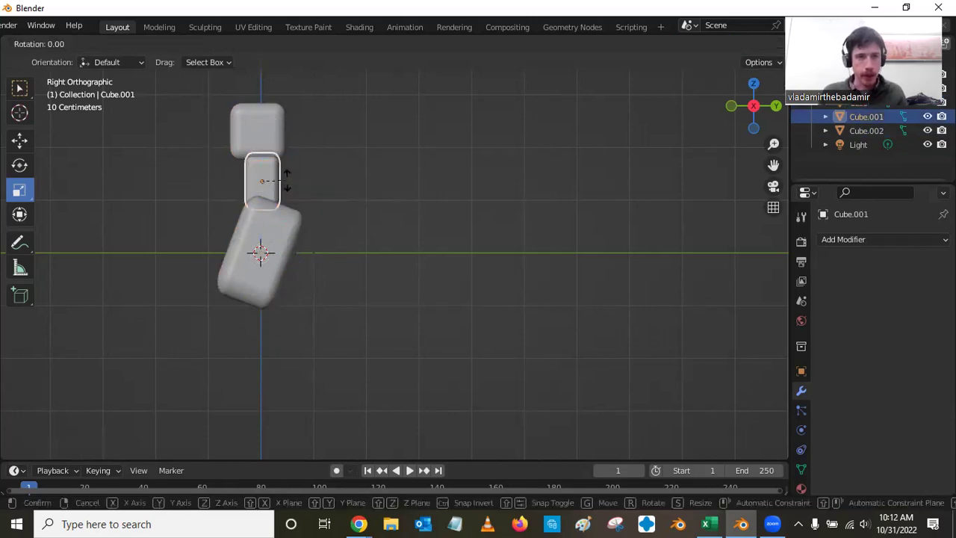
pyautogui.click(284, 167)
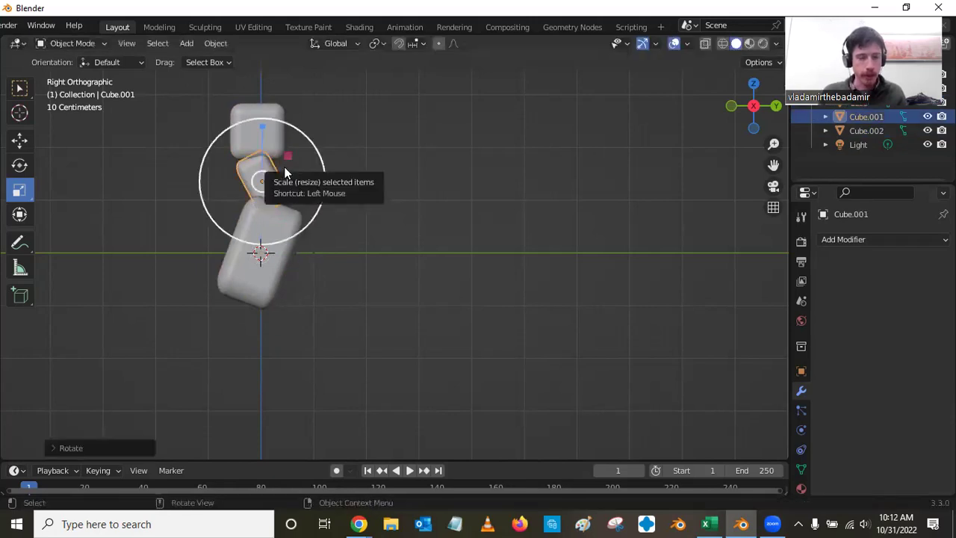
pyautogui.press('g')
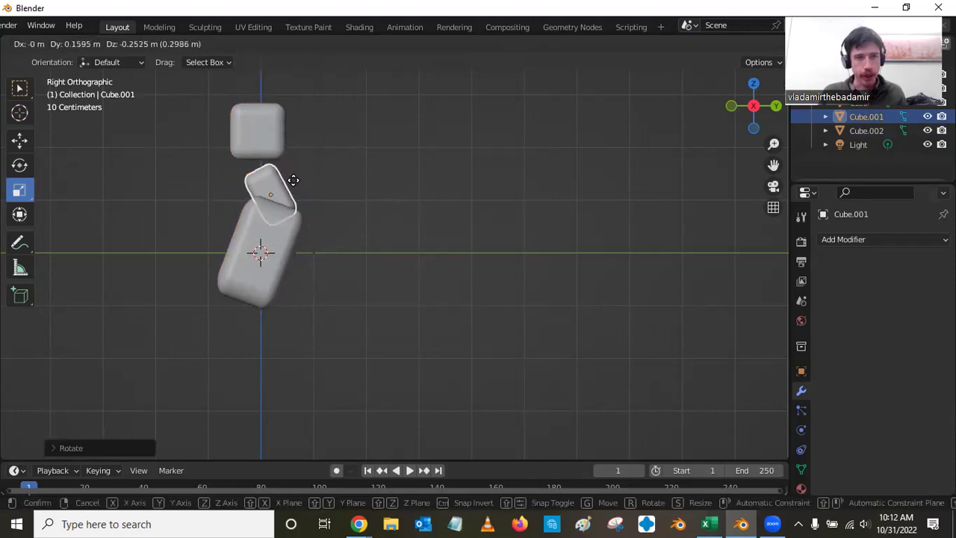
pyautogui.click(293, 186)
# Lower the head block about 0.4 m onto the tilted neck and show the model in front orthographic view.
pyautogui.click(260, 133)
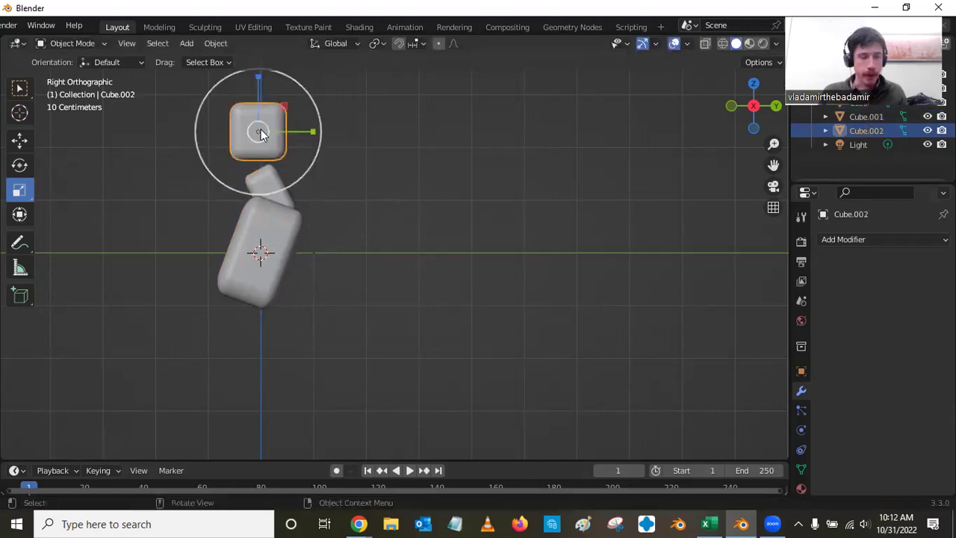
pyautogui.press('g')
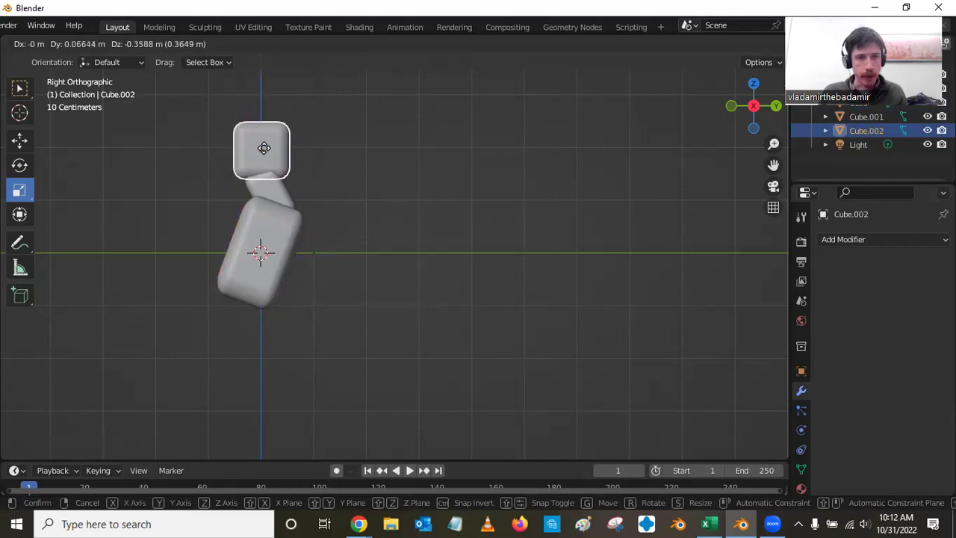
pyautogui.click(264, 152)
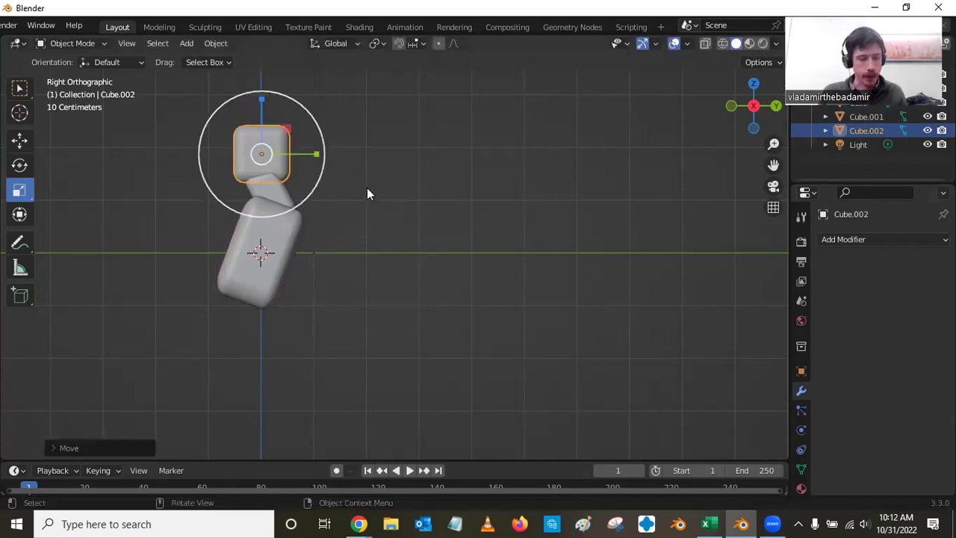
pyautogui.press('KP_1')
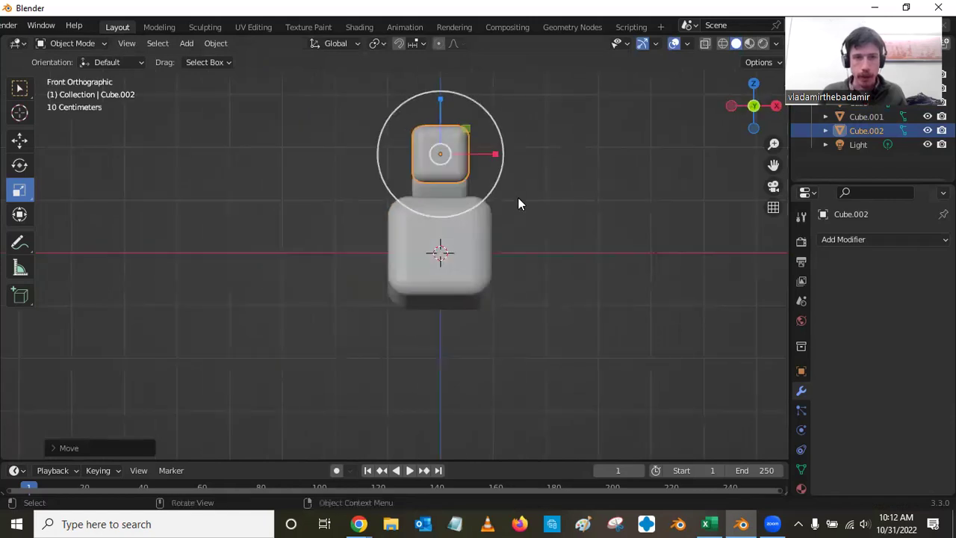
# Scale the neck block down along the X axis so it is narrower than the head in front view.
pyautogui.click(468, 192)
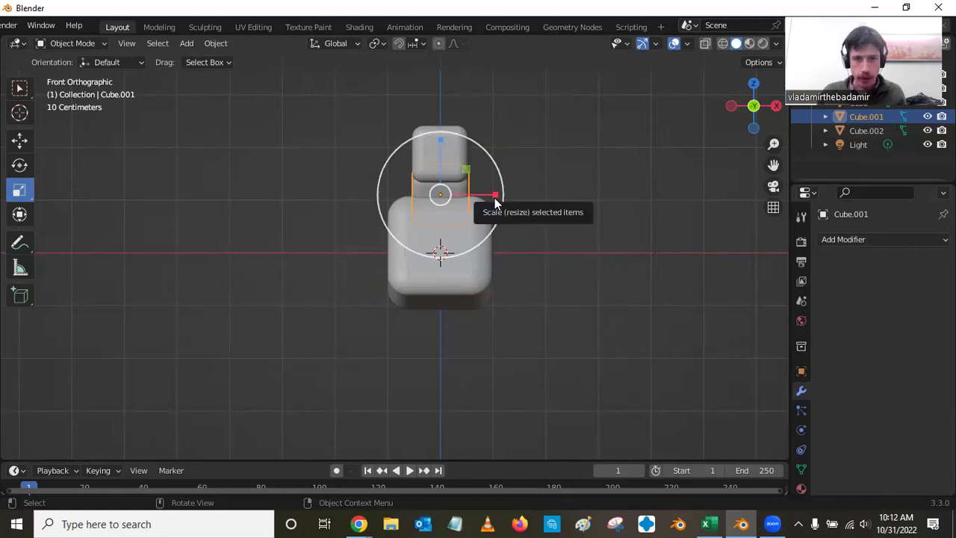
pyautogui.moveTo(494, 201); pyautogui.dragTo(468, 195)
pyautogui.click(541, 142)
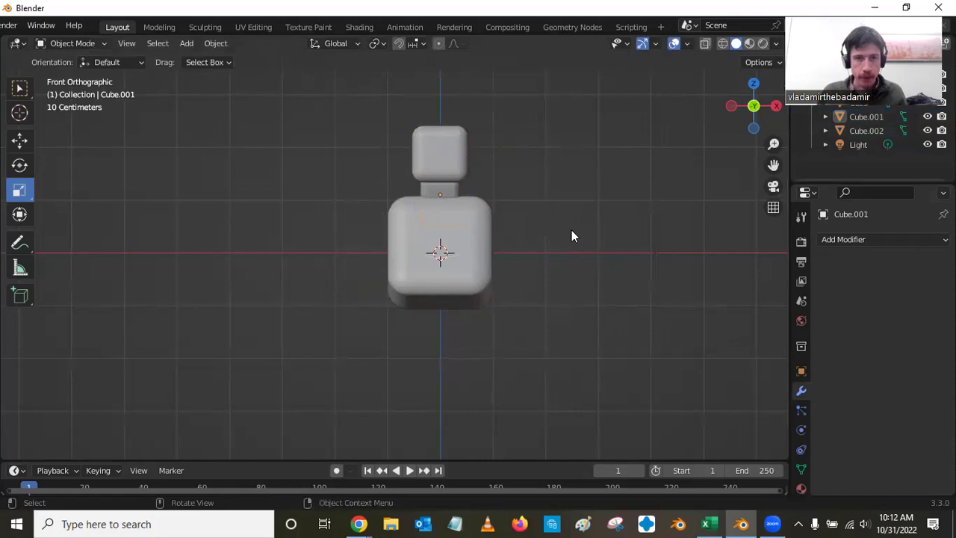
pyautogui.moveTo(572, 230); pyautogui.dragTo(546, 241, button='middle')
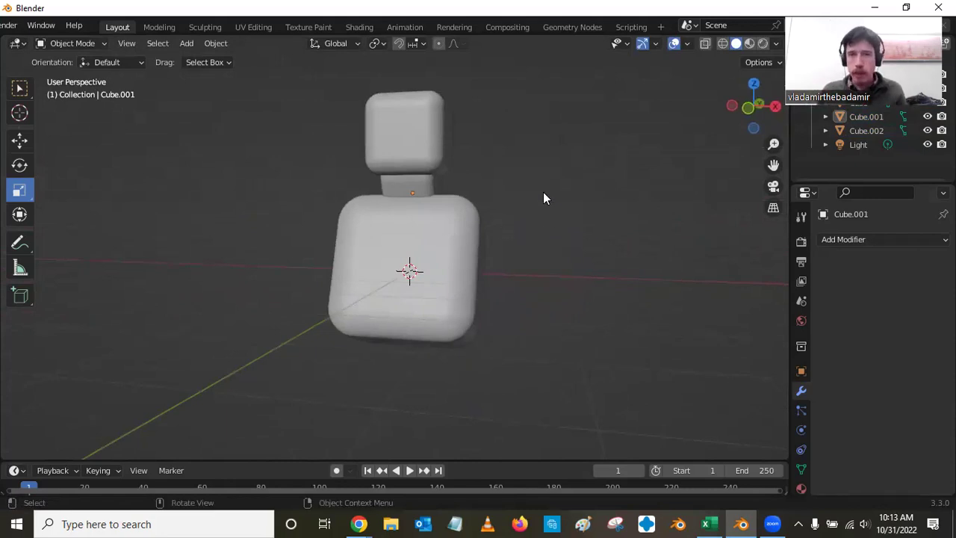
pyautogui.moveTo(574, 226); pyautogui.dragTo(367, 245, button='middle')
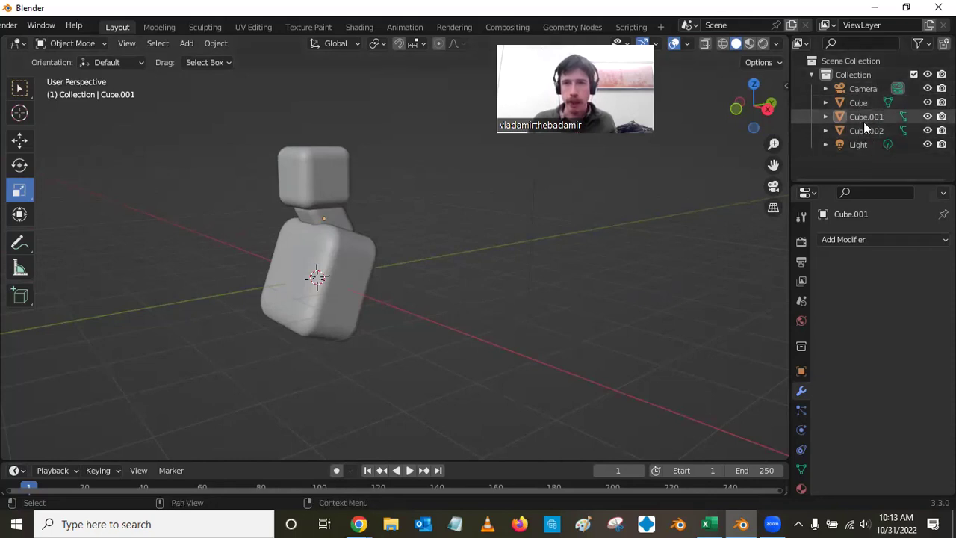
# Rename the large body block as ribs.
pyautogui.doubleClick(859, 103)
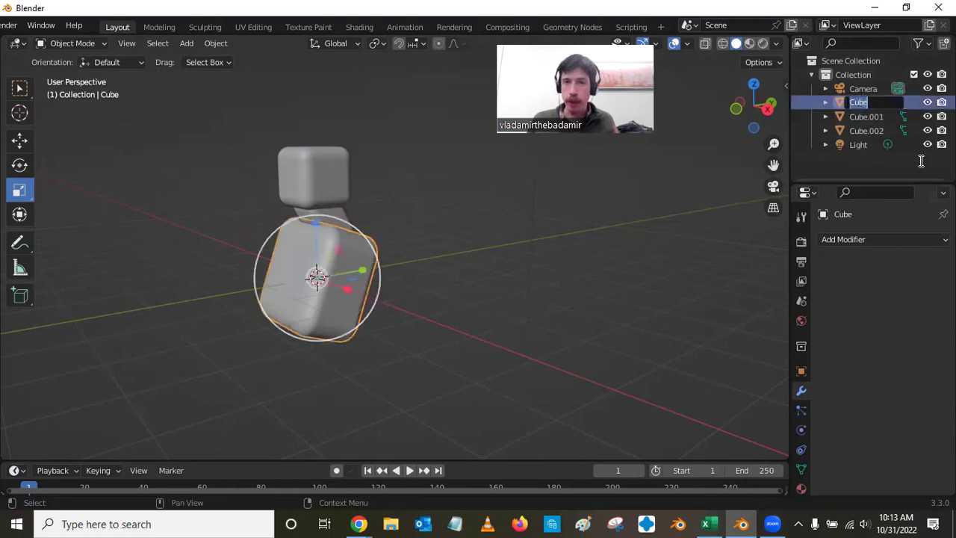
pyautogui.write('ribs')
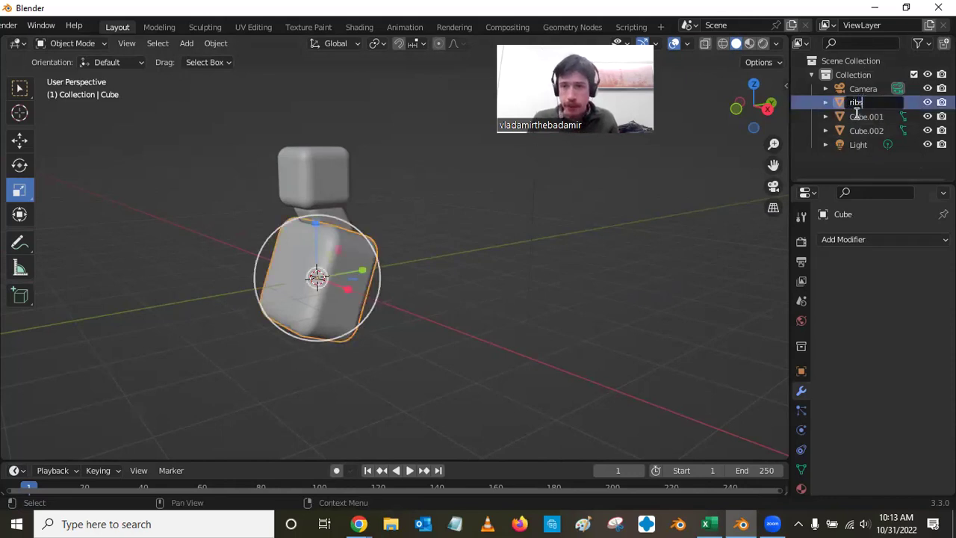
pyautogui.press('Return')
# Rename the uppermost block (Cube.002) as head and the block between head and ribs (Cube.001) as neck.
pyautogui.doubleClick(868, 115)
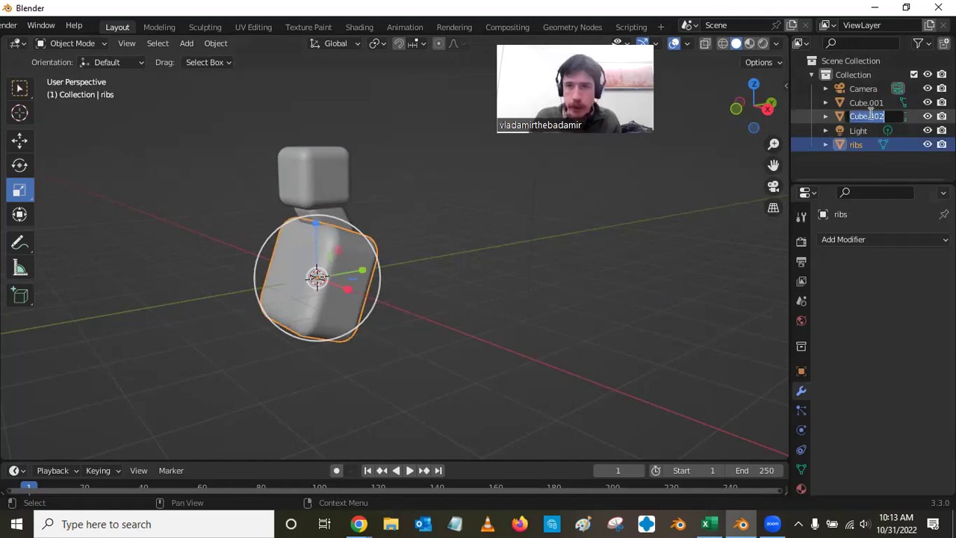
pyautogui.click(868, 155)
pyautogui.click(871, 116)
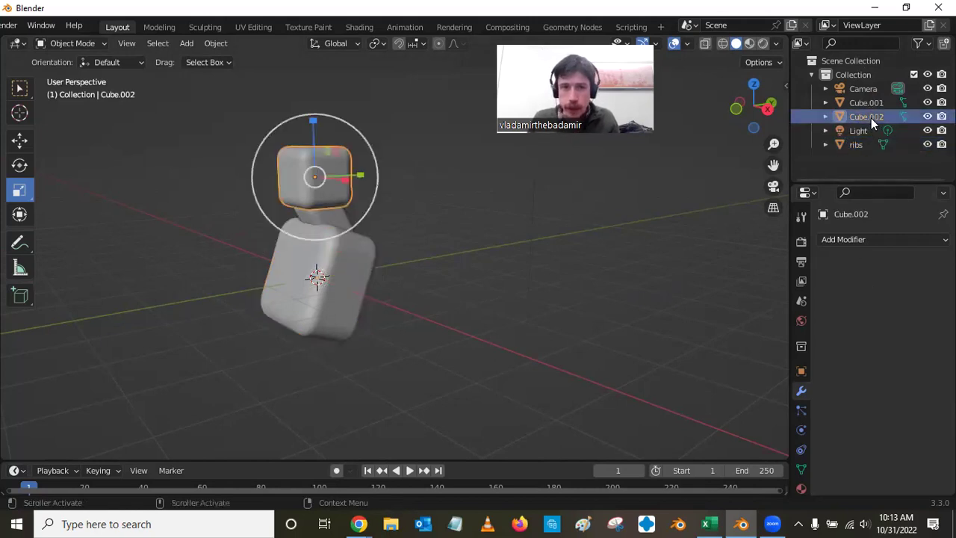
pyautogui.doubleClick(871, 117)
pyautogui.write('head')
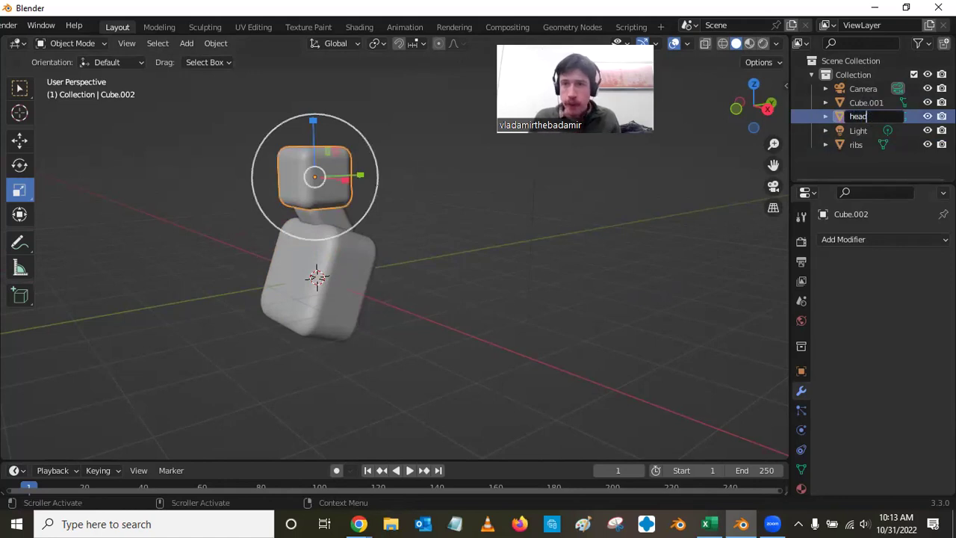
pyautogui.press('Return')
pyautogui.doubleClick(868, 102)
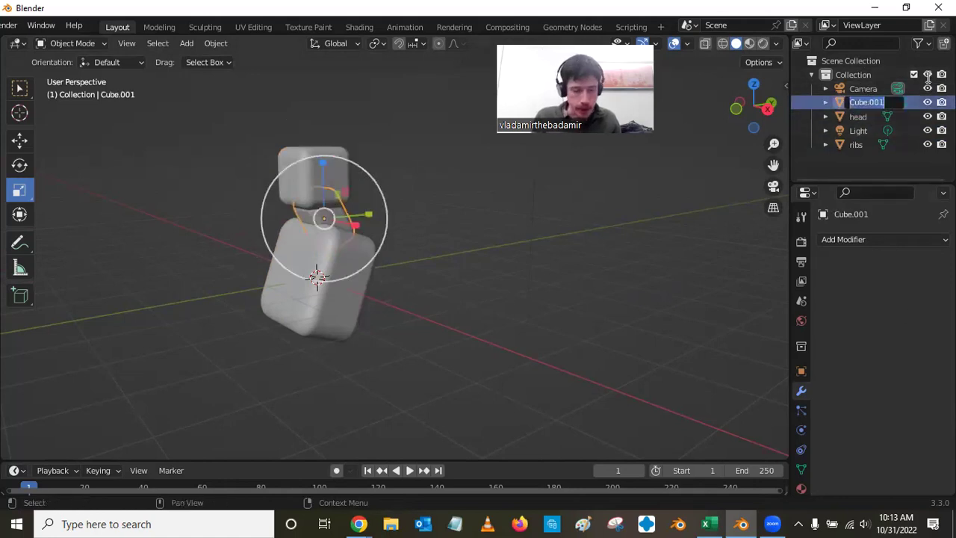
pyautogui.write('neck')
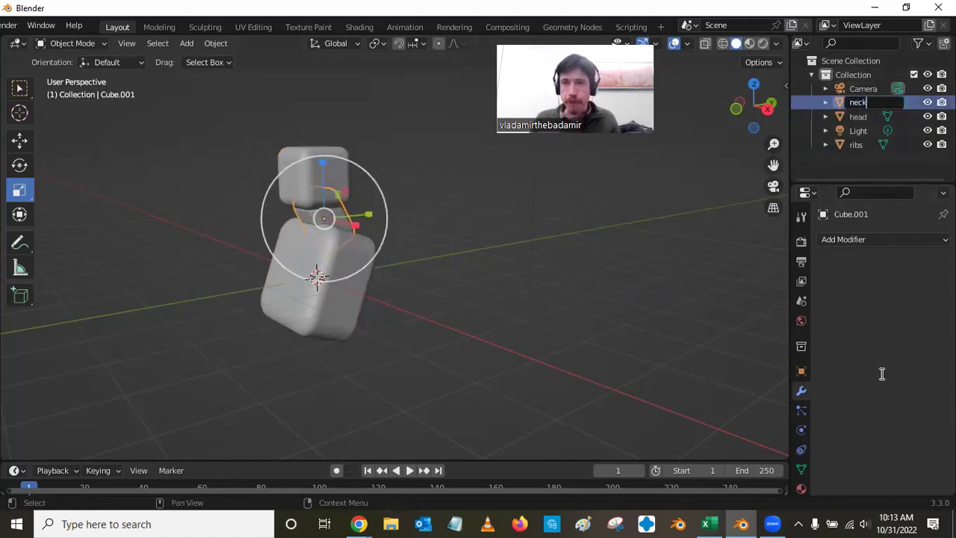
pyautogui.press('Return')
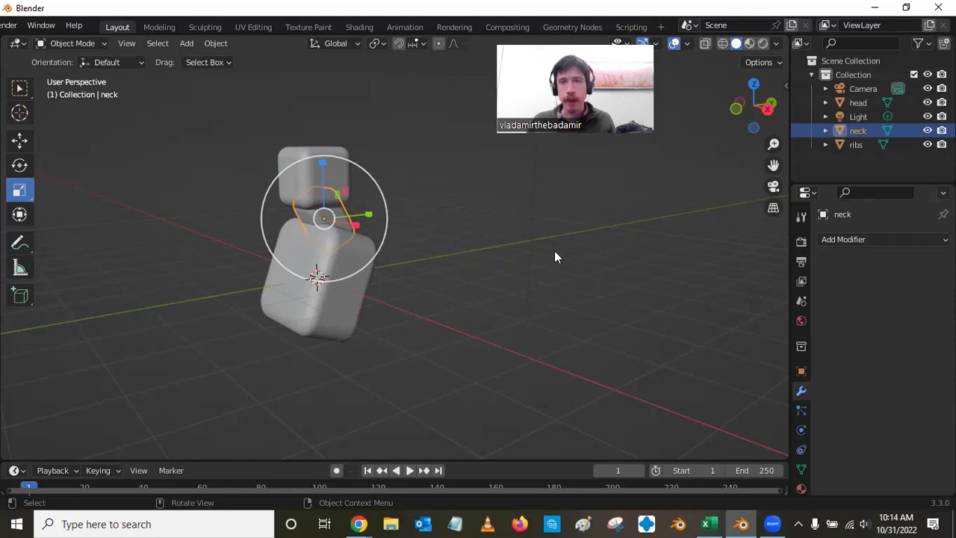
# Add a Boolean modifier to the head, set to Union with the Fast solver.
pyautogui.click(333, 160)
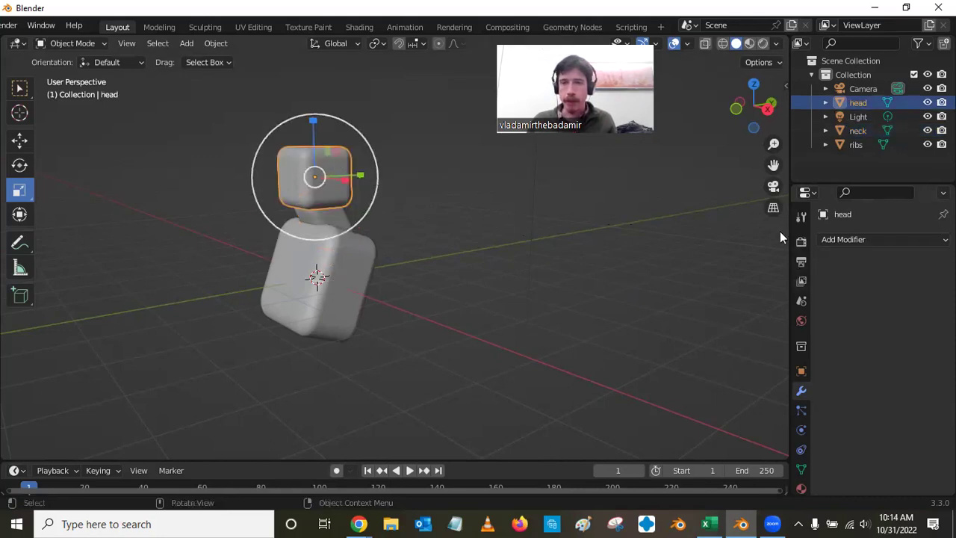
pyautogui.click(852, 239)
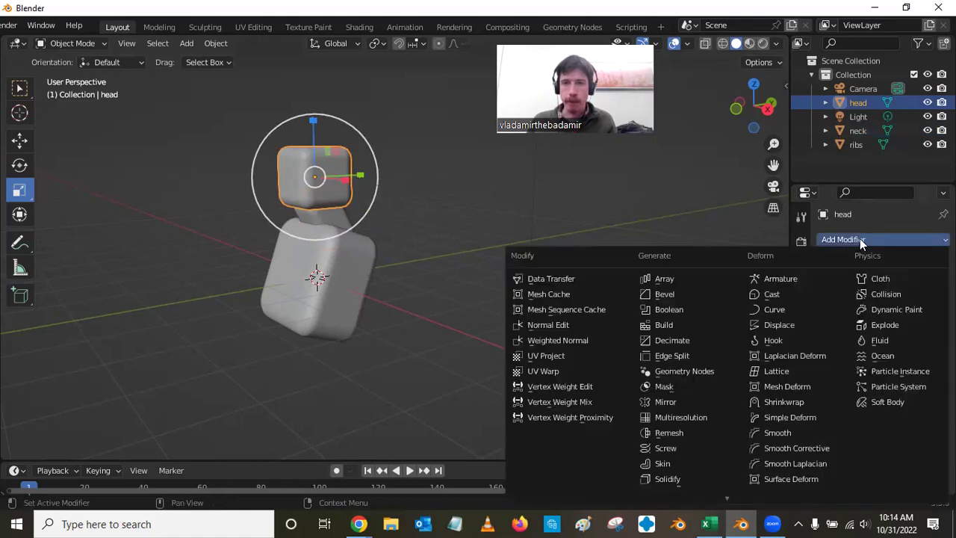
pyautogui.click(701, 308)
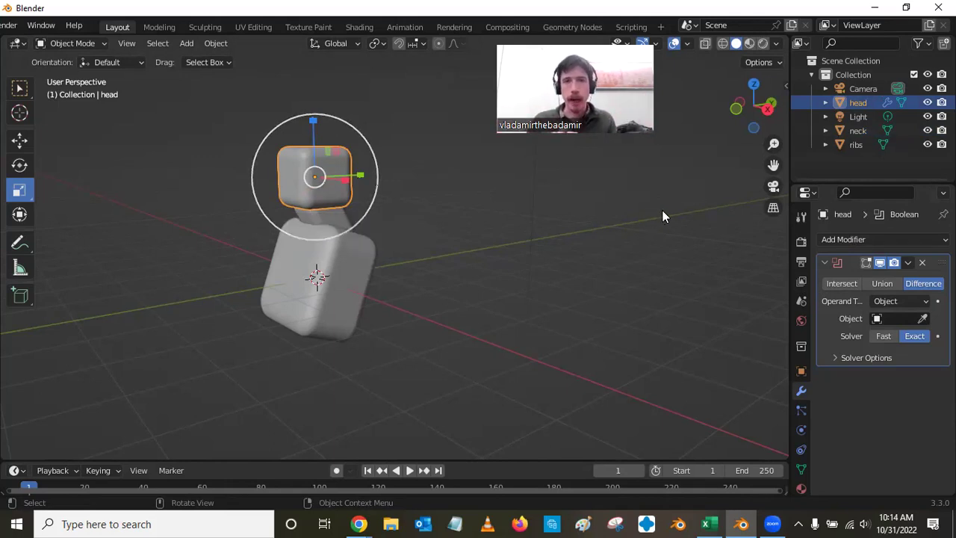
pyautogui.click(884, 284)
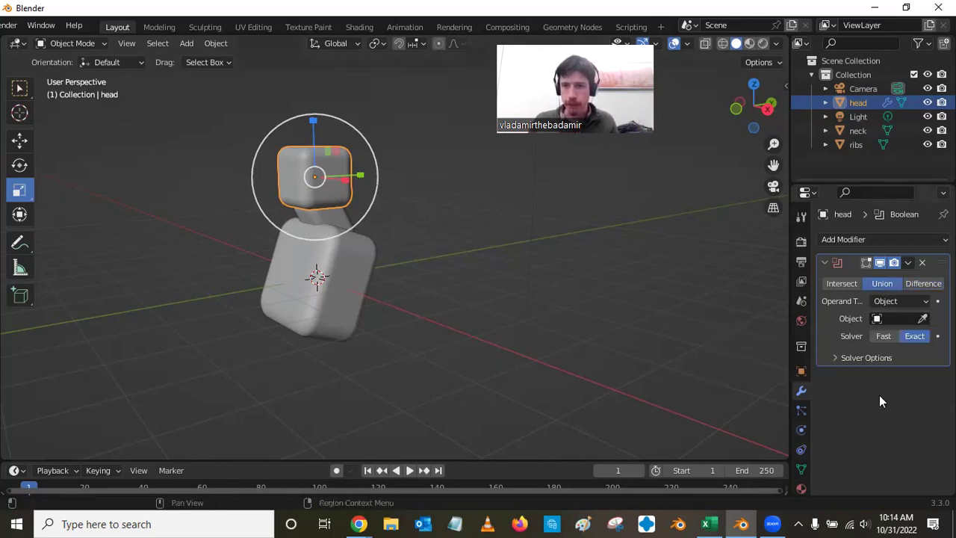
pyautogui.click(883, 337)
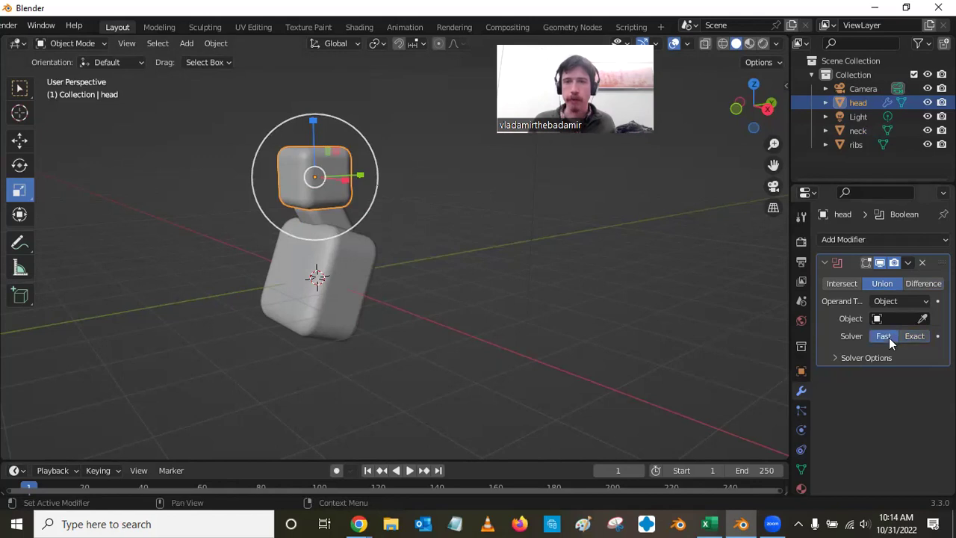
# Choose the neck as the head's Boolean operand object and apply the modifier.
pyautogui.click(923, 320)
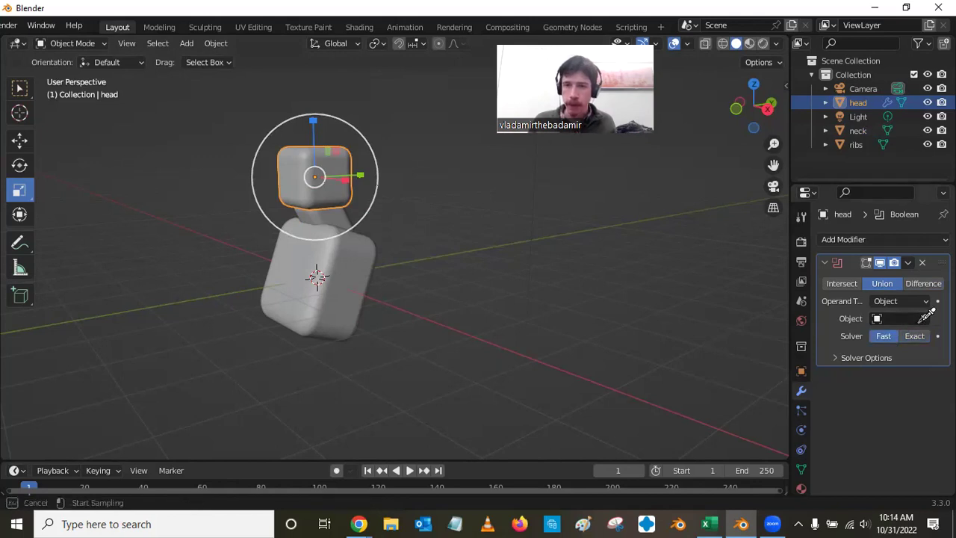
pyautogui.click(344, 214)
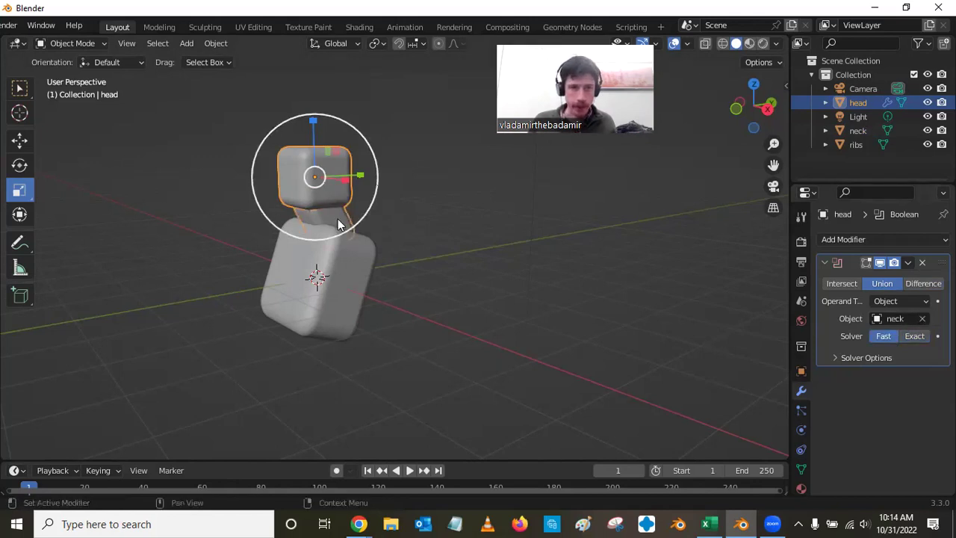
pyautogui.click(908, 262)
pyautogui.click(906, 279)
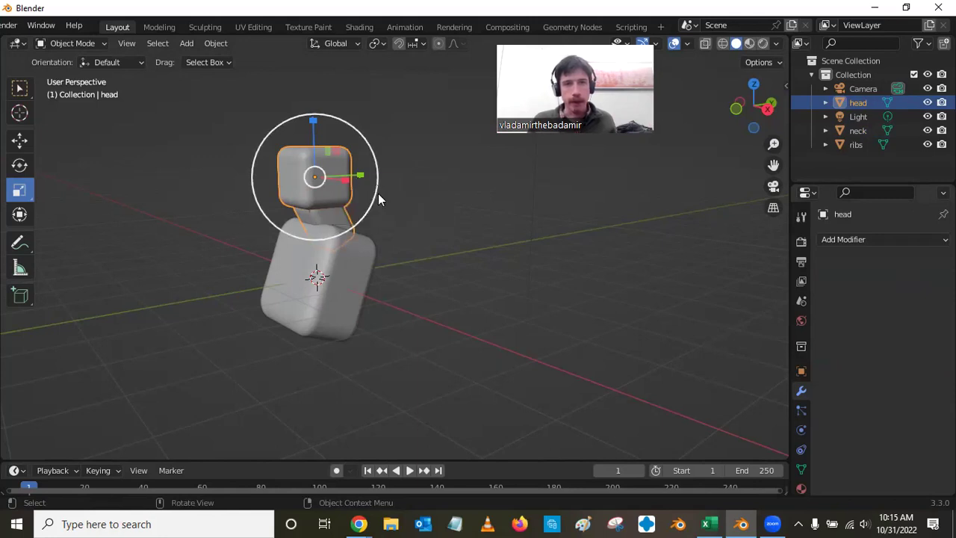
# Delete the leftover separate neck object that overlaps the merged head and neck.
pyautogui.click(428, 185)
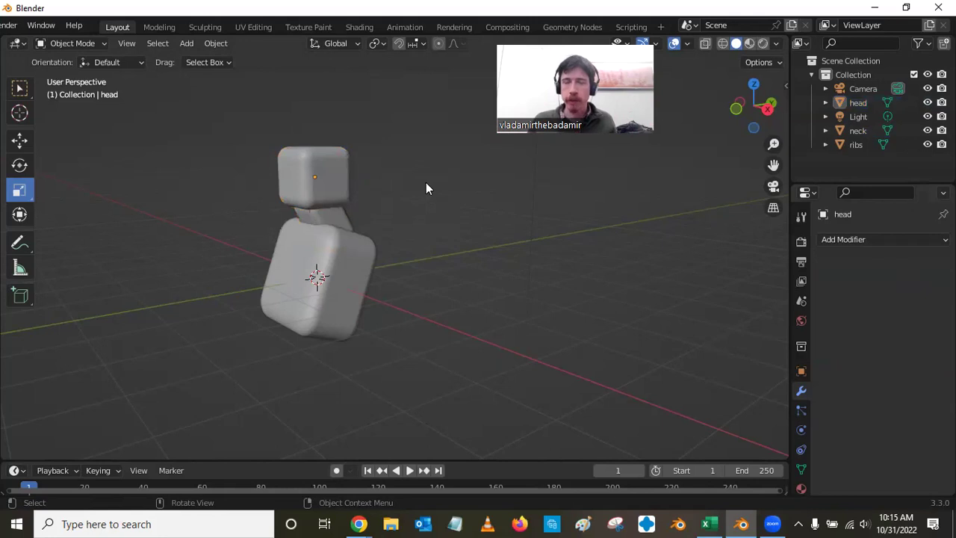
pyautogui.click(336, 219)
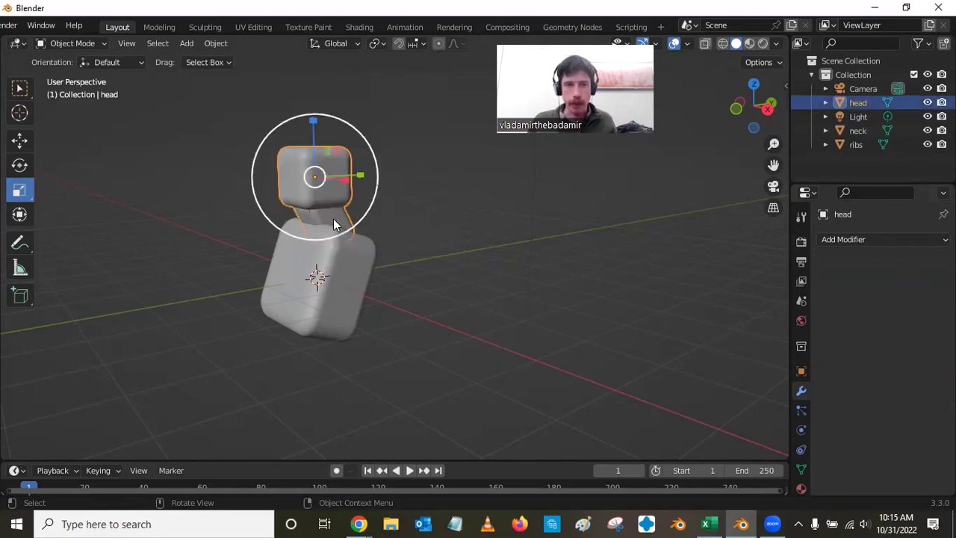
pyautogui.click(334, 222)
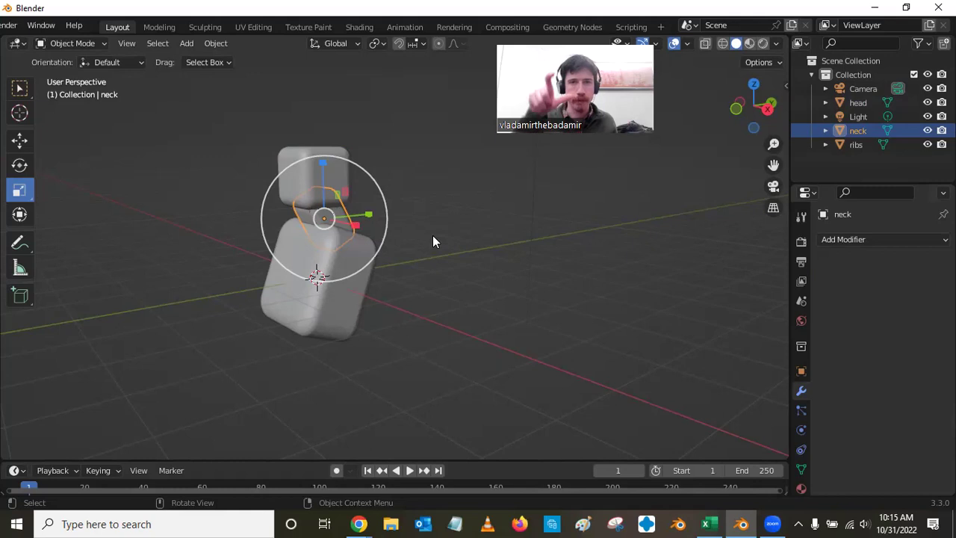
pyautogui.press('Delete')
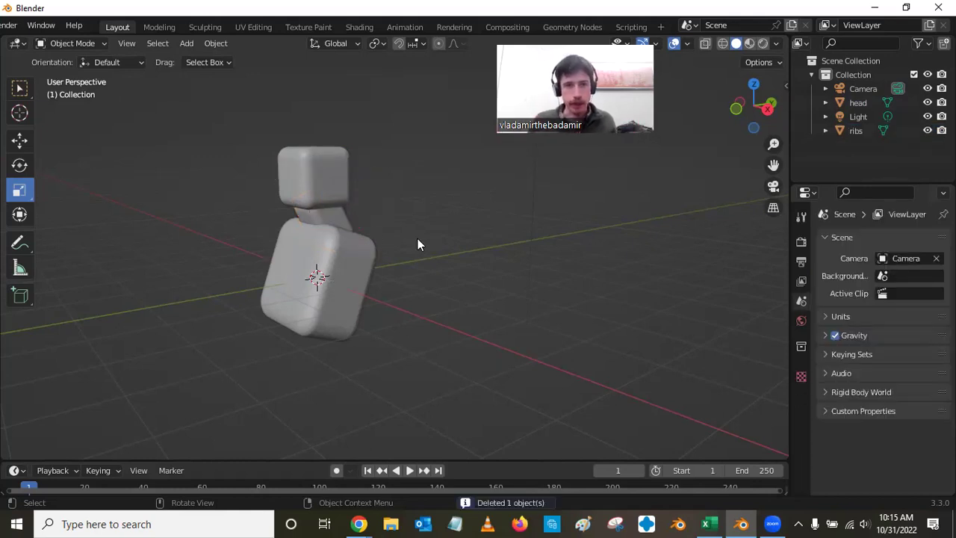
# Add another Boolean modifier to the merged head and neck, using the Fast solver and the Union operation.
pyautogui.click(330, 196)
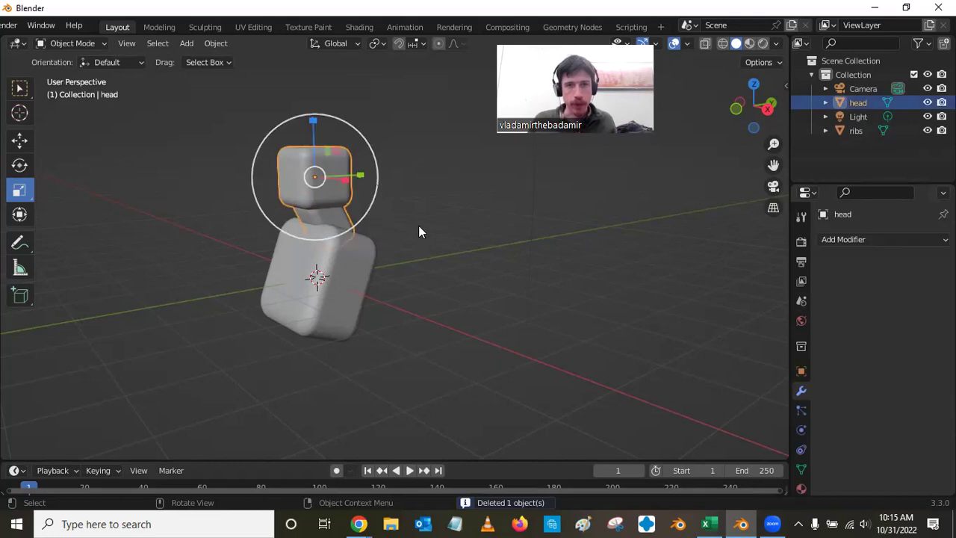
pyautogui.click(873, 239)
pyautogui.click(717, 309)
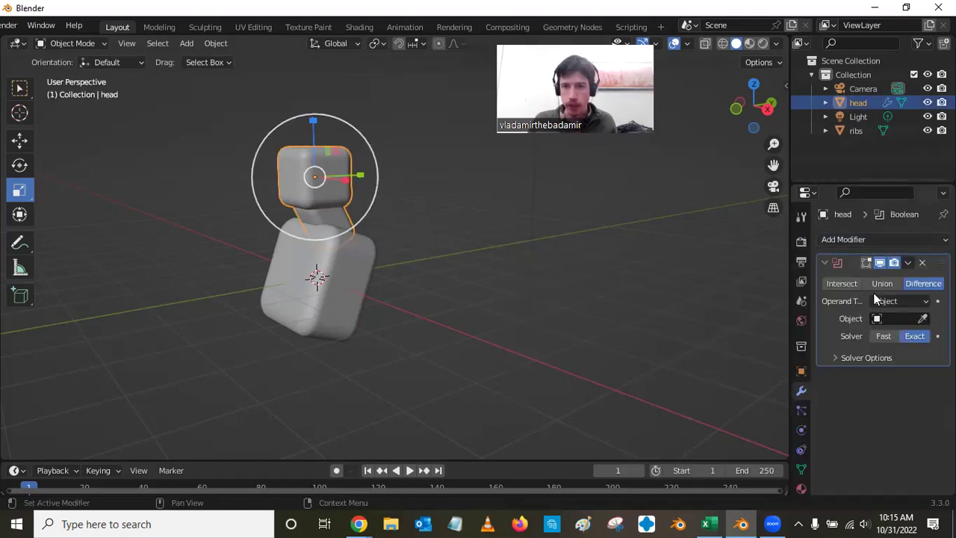
pyautogui.click(888, 336)
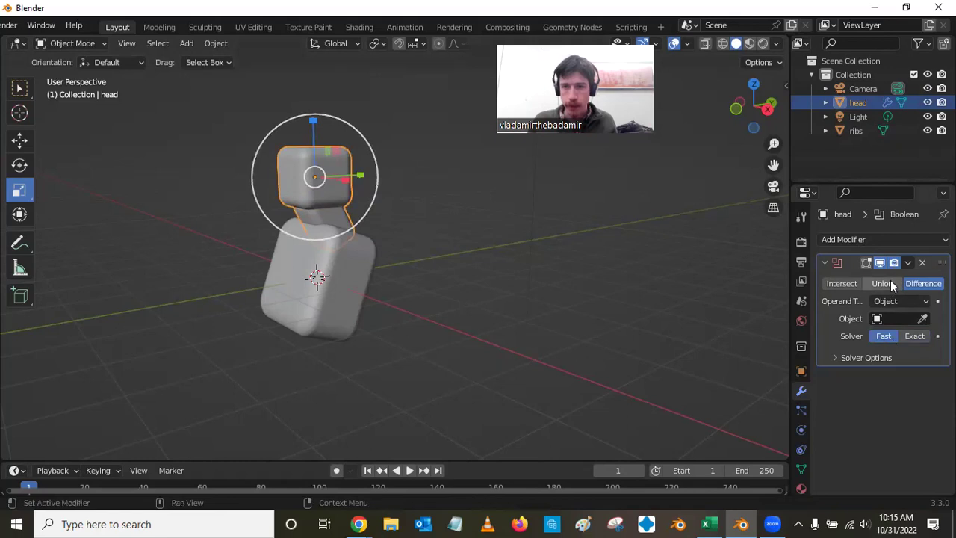
pyautogui.click(883, 283)
# Choose the ribs as the Boolean operand object and apply the union to the head mesh.
pyautogui.click(923, 318)
pyautogui.click(329, 276)
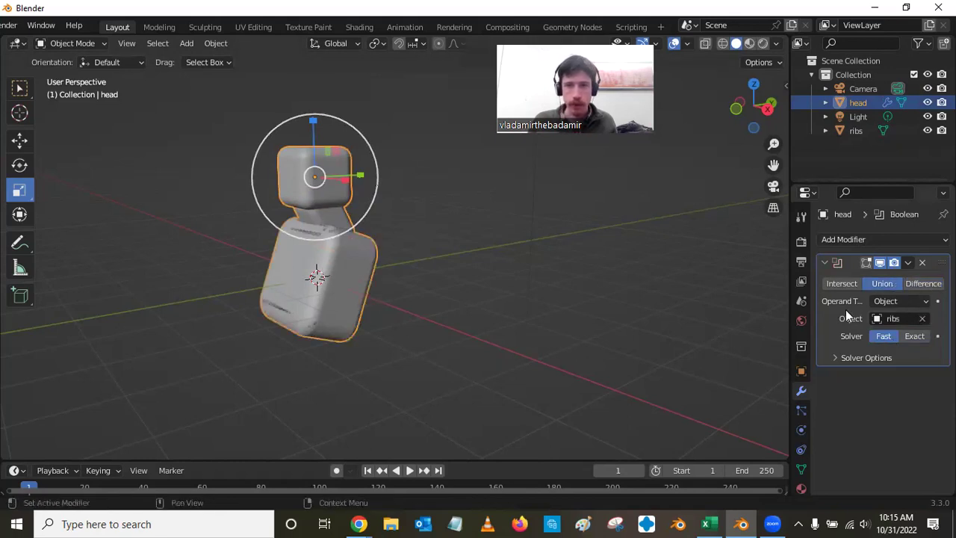
pyautogui.click(909, 263)
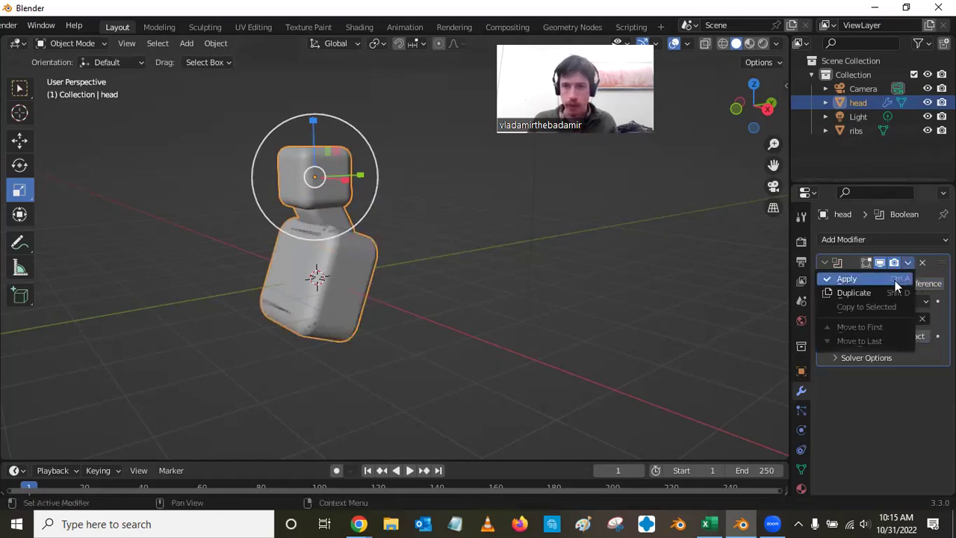
pyautogui.click(895, 280)
# Delete the leftover separate ribs object and select the merged figure.
pyautogui.click(358, 273)
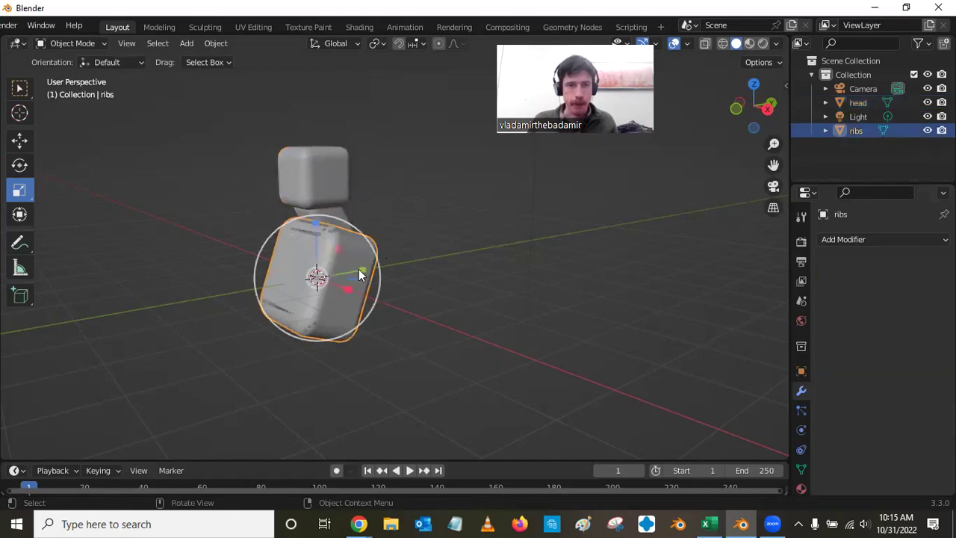
pyautogui.press('Delete')
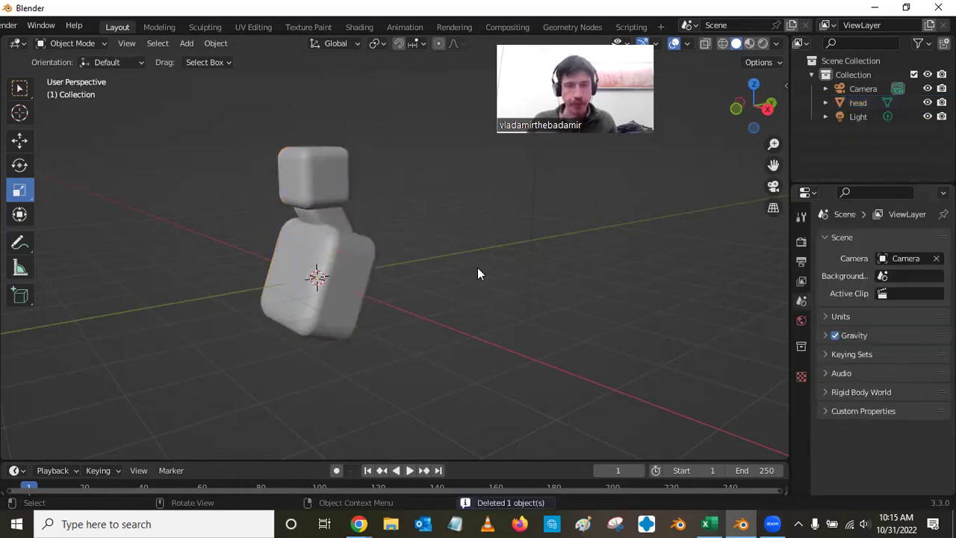
pyautogui.moveTo(477, 270); pyautogui.dragTo(399, 245, button='middle')
pyautogui.click(363, 242)
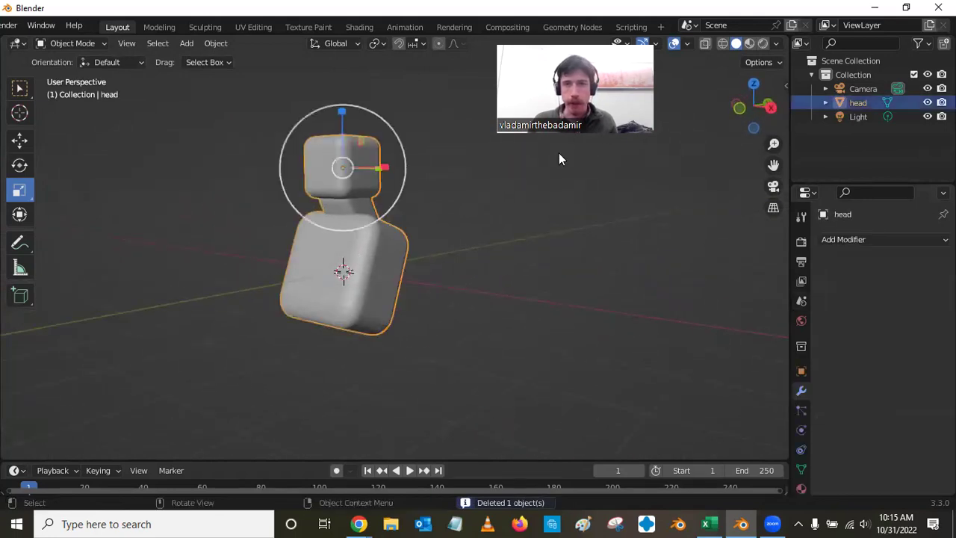
# Display the merged figure in wireframe shading and examine its mesh where the head, neck and ribs join.
pyautogui.click(723, 44)
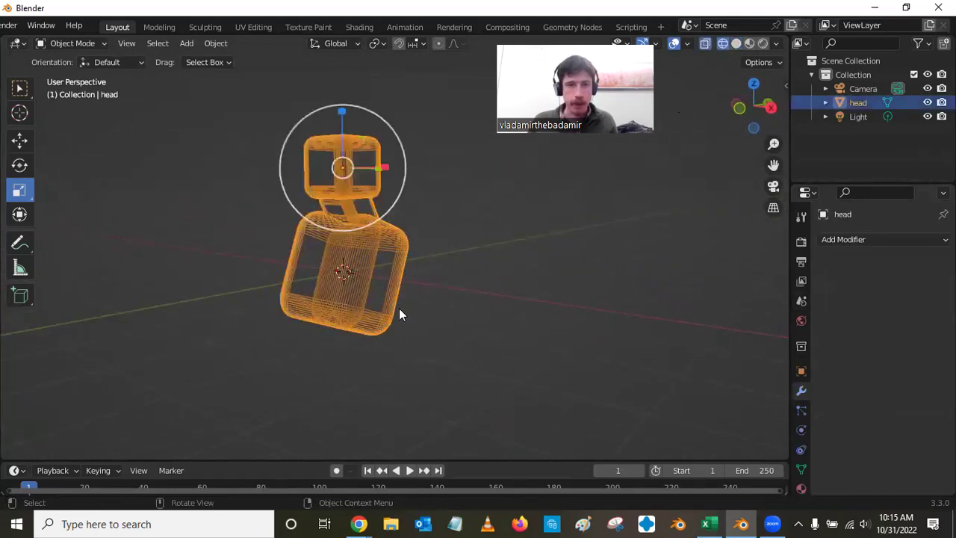
pyautogui.scroll(4, 399, 308)
pyautogui.moveTo(399, 308); pyautogui.dragTo(291, 157, button='middle')
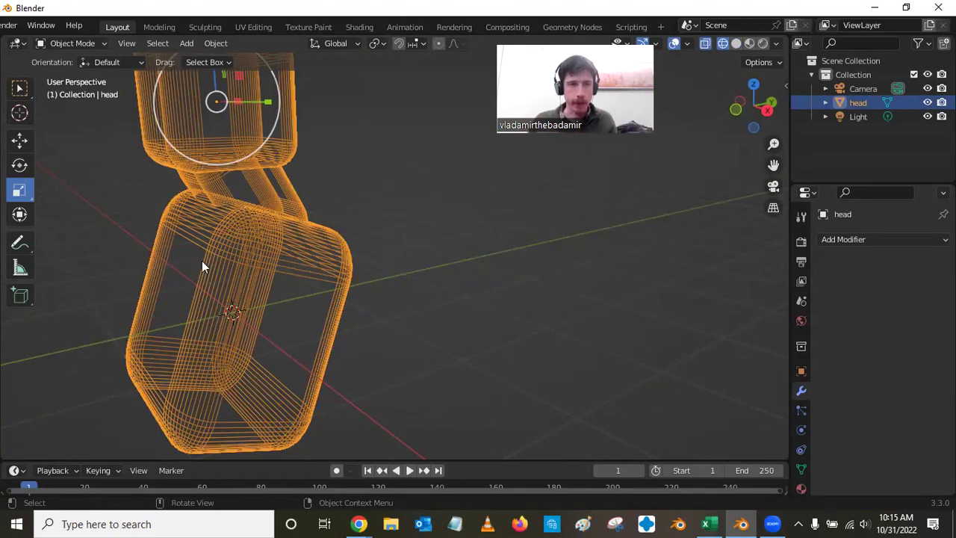
pyautogui.moveTo(281, 186); pyautogui.dragTo(267, 208, button='middle')
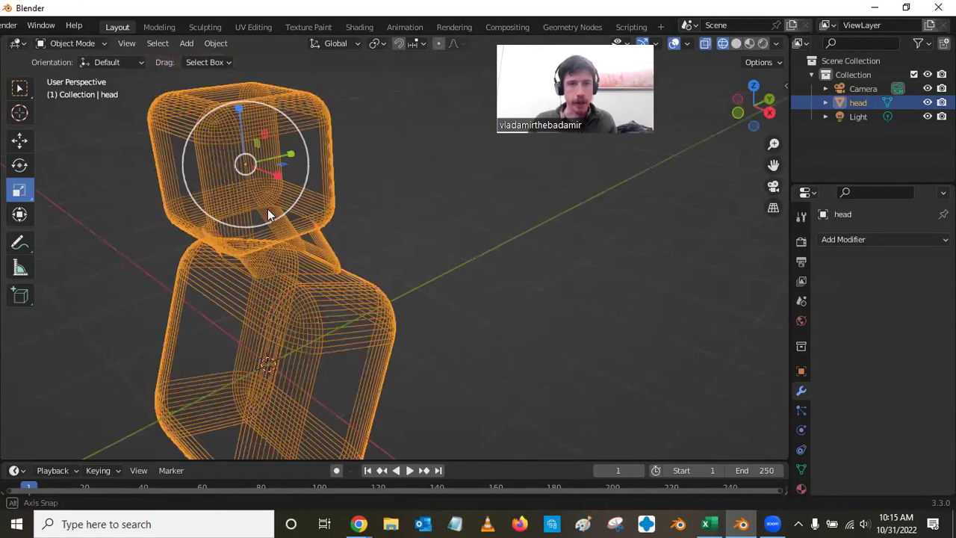
# Return the merged figure to solid shading and add a Remesh modifier to it.
pyautogui.scroll(-2, 299, 209)
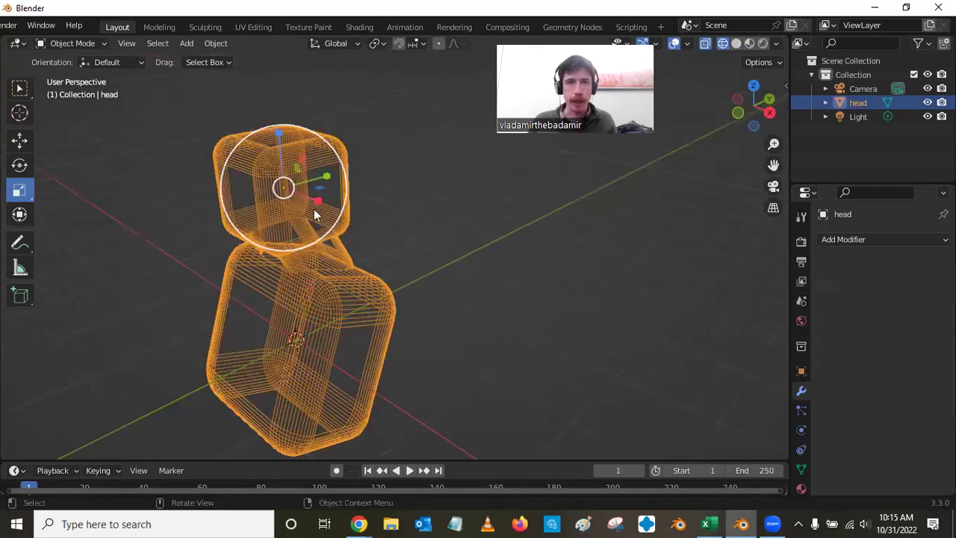
pyautogui.moveTo(312, 330); pyautogui.dragTo(439, 216, button='middle')
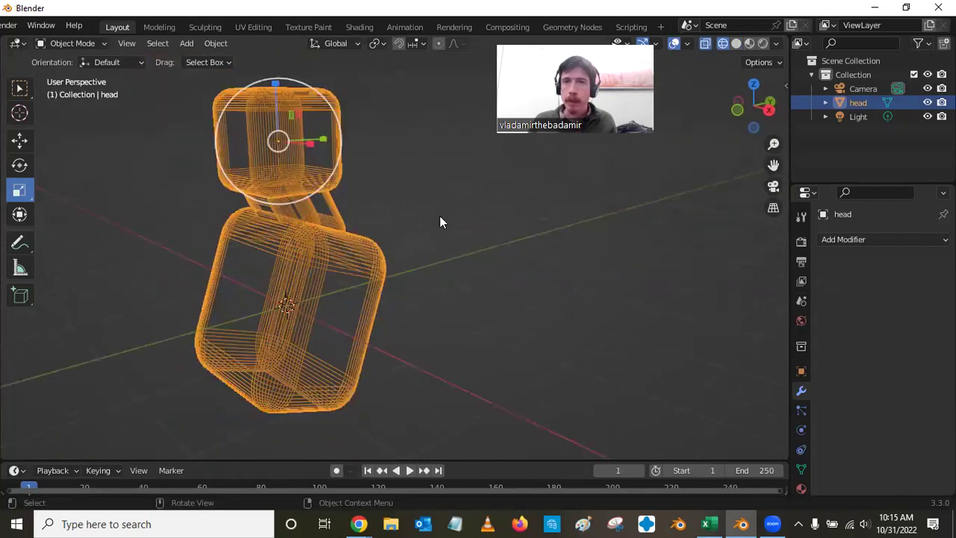
pyautogui.click(736, 43)
pyautogui.moveTo(527, 312)
pyautogui.mouseDown(button='middle')
pyautogui.moveTo(570, 302)
pyautogui.moveTo(531, 327)
pyautogui.moveTo(531, 307)
pyautogui.mouseUp(button='middle')
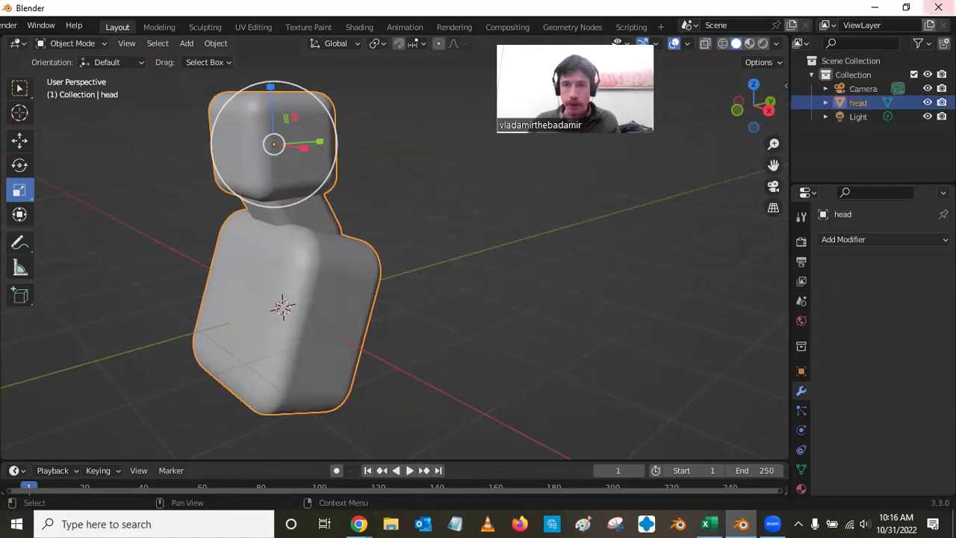
pyautogui.click(861, 237)
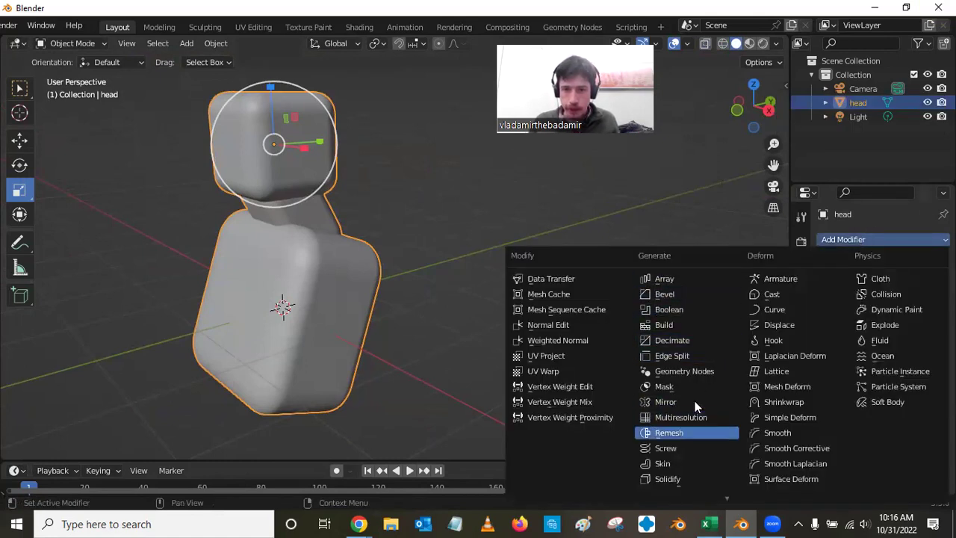
pyautogui.click(687, 433)
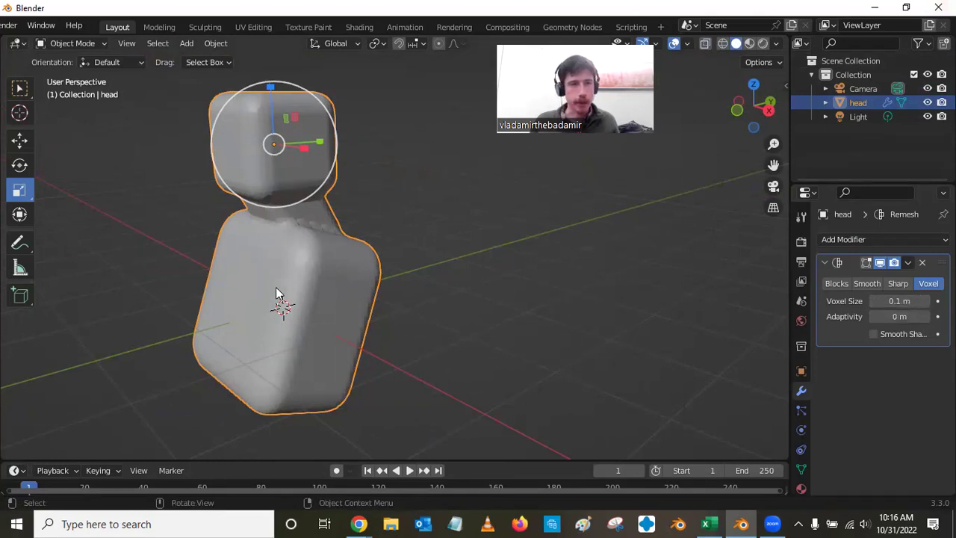
# Check the voxel-remeshed figure's topology in wireframe shading and apply the Remesh modifier.
pyautogui.scroll(5, 275, 287)
pyautogui.scroll(-3, 250, 311)
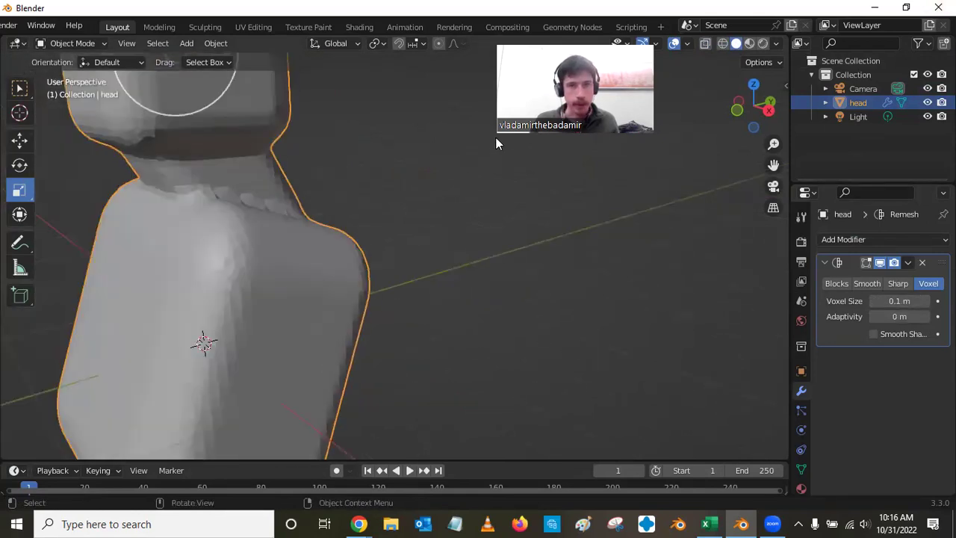
pyautogui.click(723, 43)
pyautogui.keyDown('alt'); pyautogui.moveTo(455, 273); pyautogui.dragTo(427, 274, button='middle'); pyautogui.keyUp('alt')
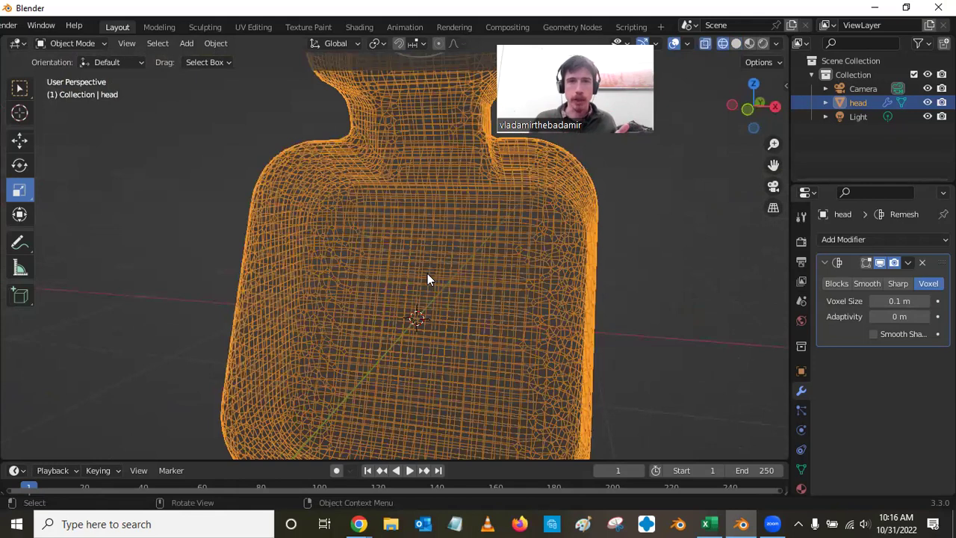
pyautogui.scroll(-2, 463, 254)
pyautogui.scroll(-2, 479, 231)
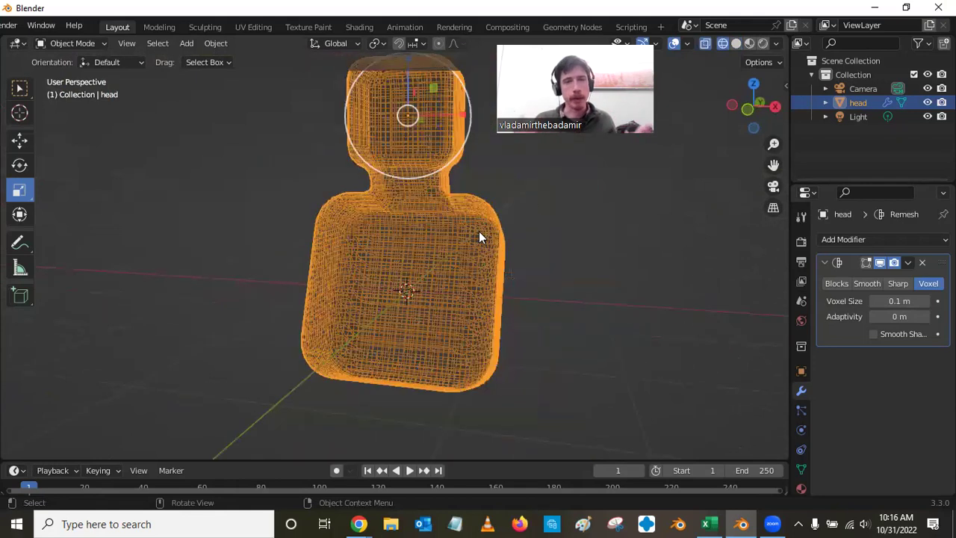
pyautogui.click(907, 263)
pyautogui.click(842, 278)
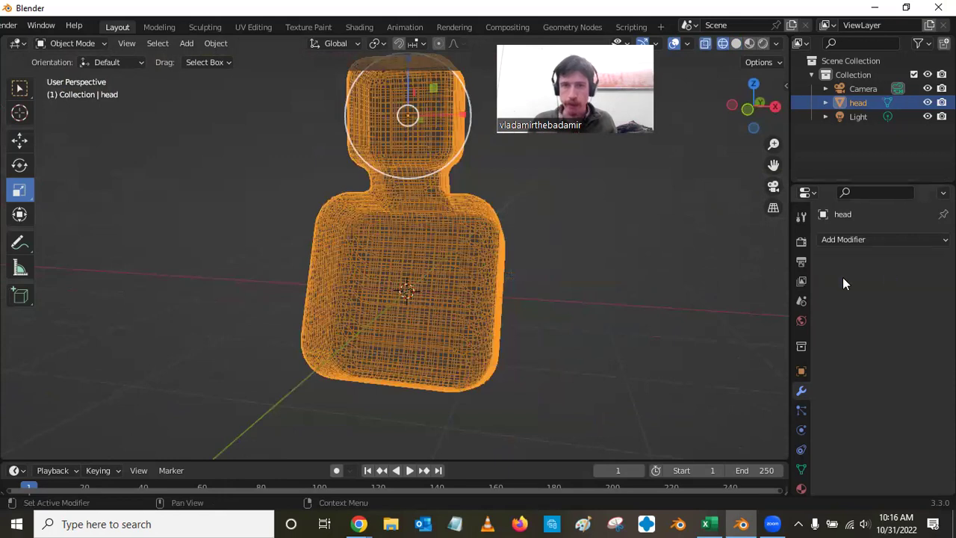
# Switch the display back to solid shading and put the remeshed figure into Sculpt Mode.
pyautogui.hotkey('shift', 'z')
pyautogui.moveTo(591, 280); pyautogui.dragTo(534, 244, button='middle')
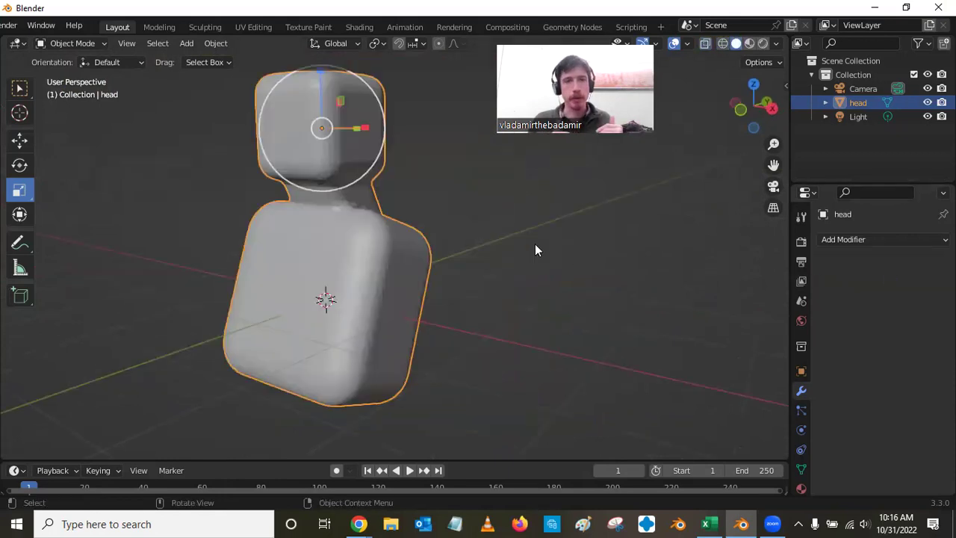
pyautogui.click(68, 42)
pyautogui.click(85, 86)
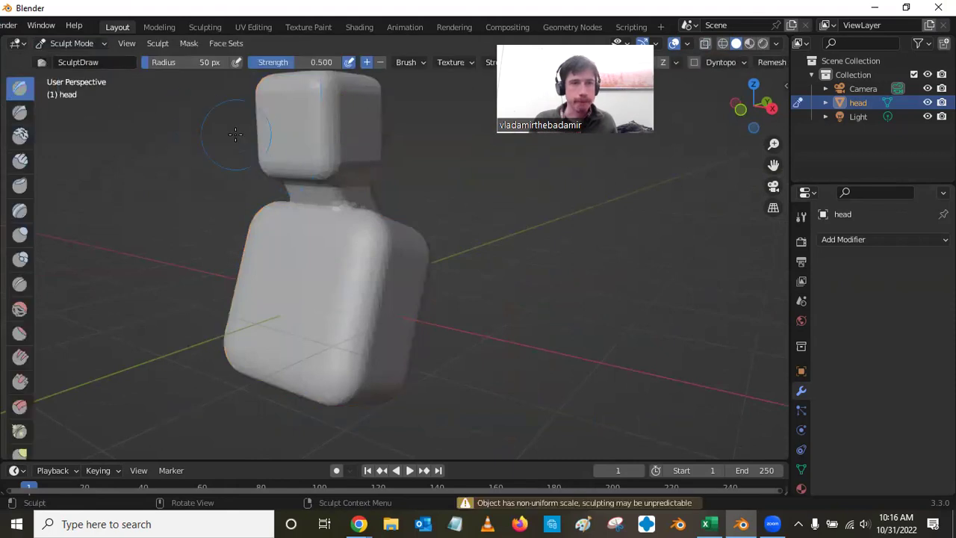
# Sculpt rough facial forms on the front of the head with the SculptDraw brush and return to Object Mode.
pyautogui.scroll(-3, 341, 204)
pyautogui.scroll(8, 339, 210)
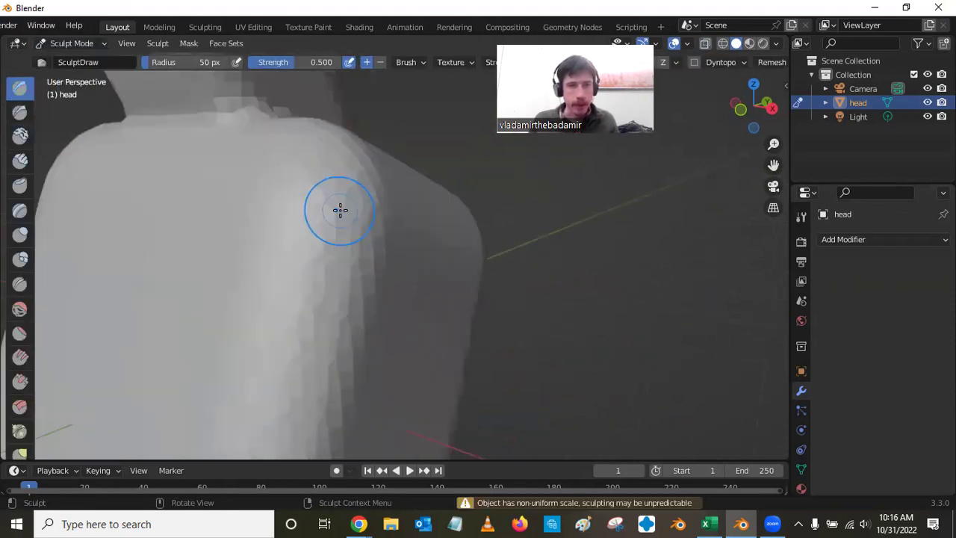
pyautogui.scroll(-6, 338, 202)
pyautogui.moveTo(337, 196); pyautogui.dragTo(379, 271, button='middle')
pyautogui.scroll(3, 376, 284)
pyautogui.scroll(-1, 344, 241)
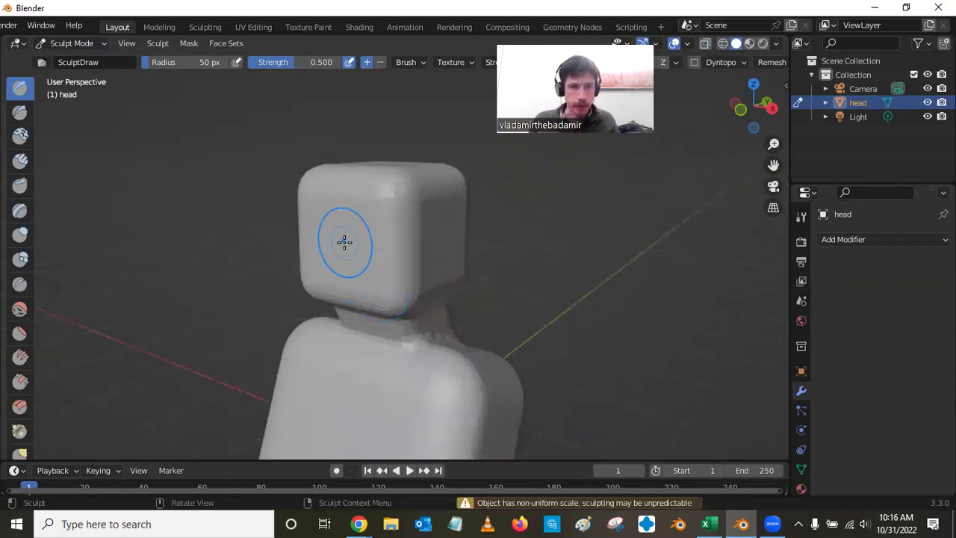
pyautogui.moveTo(401, 290); pyautogui.dragTo(403, 300)
pyautogui.moveTo(314, 281)
pyautogui.mouseDown()
pyautogui.moveTo(341, 215)
pyautogui.moveTo(381, 200)
pyautogui.moveTo(368, 197)
pyautogui.moveTo(341, 221)
pyautogui.moveTo(305, 190)
pyautogui.moveTo(349, 192)
pyautogui.moveTo(318, 179)
pyautogui.moveTo(370, 184)
pyautogui.moveTo(338, 196)
pyautogui.moveTo(323, 223)
pyautogui.moveTo(338, 196)
pyautogui.moveTo(390, 186)
pyautogui.moveTo(330, 218)
pyautogui.mouseUp()
pyautogui.scroll(-4, 411, 213)
pyautogui.moveTo(412, 213)
pyautogui.mouseDown(button='middle')
pyautogui.moveTo(449, 291)
pyautogui.moveTo(470, 302)
pyautogui.moveTo(431, 216)
pyautogui.mouseUp(button='middle')
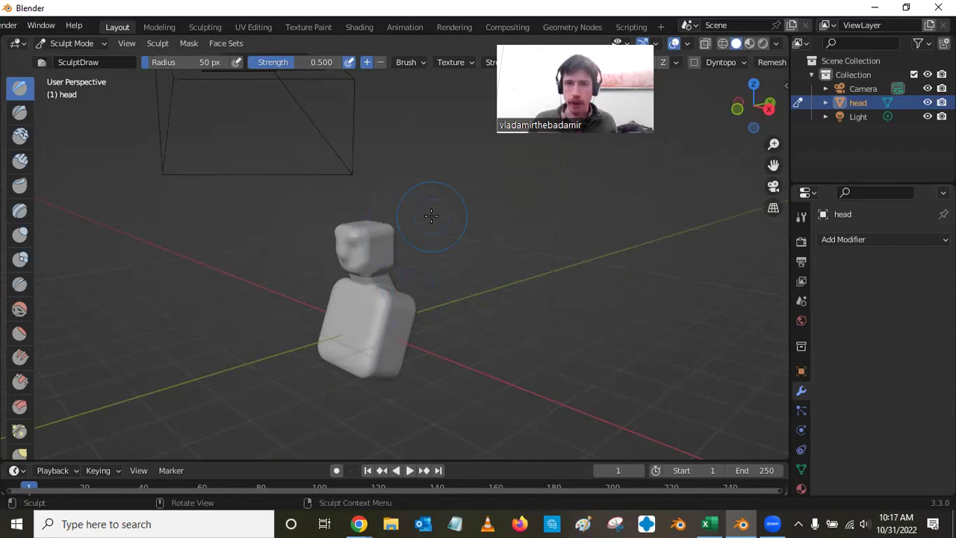
pyautogui.click(88, 44)
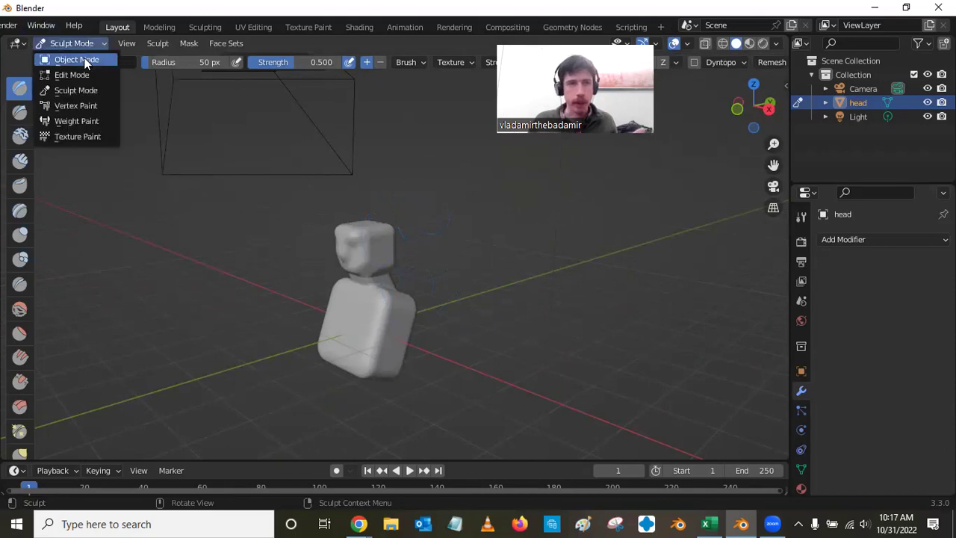
pyautogui.click(79, 60)
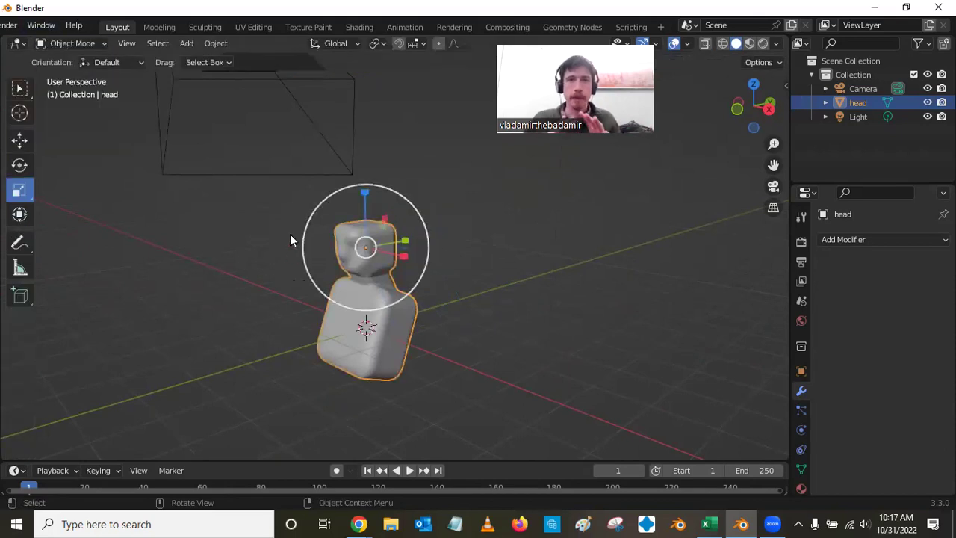